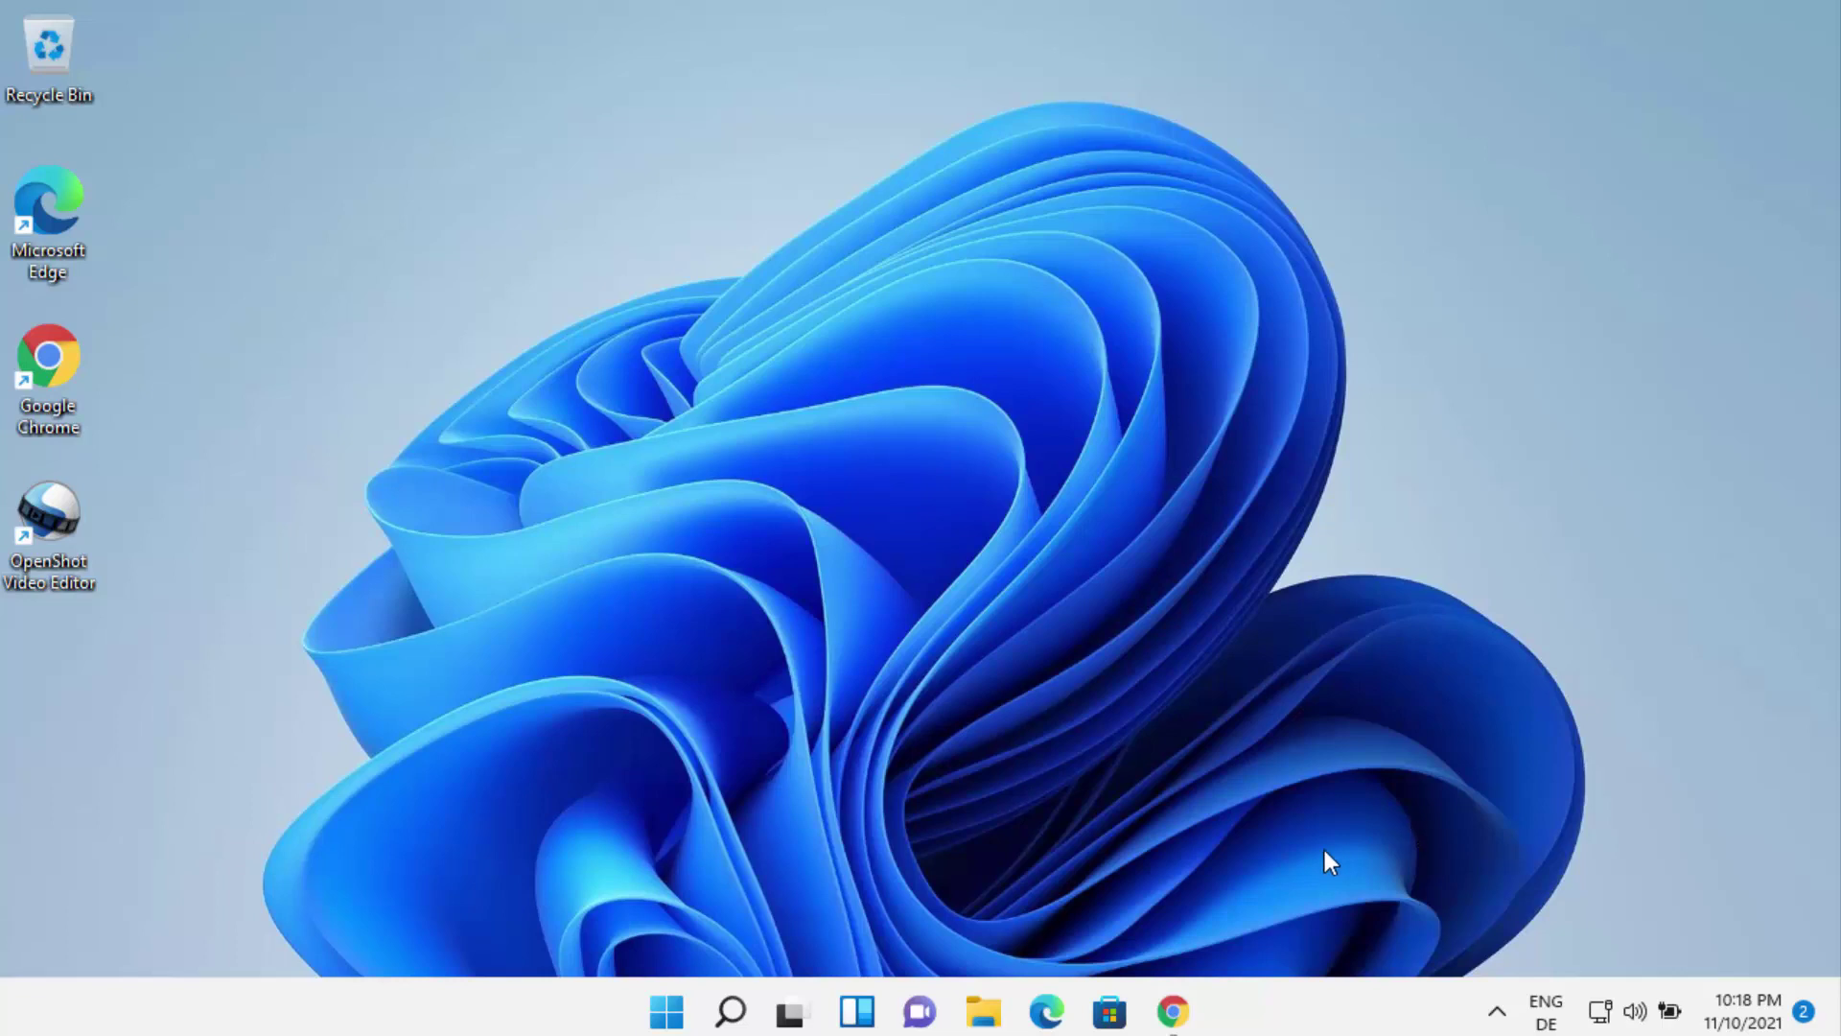
# Step: Bring Chrome forward showing the Google results for 'vsdc free video editor'
pyautogui.click(1172, 1012)
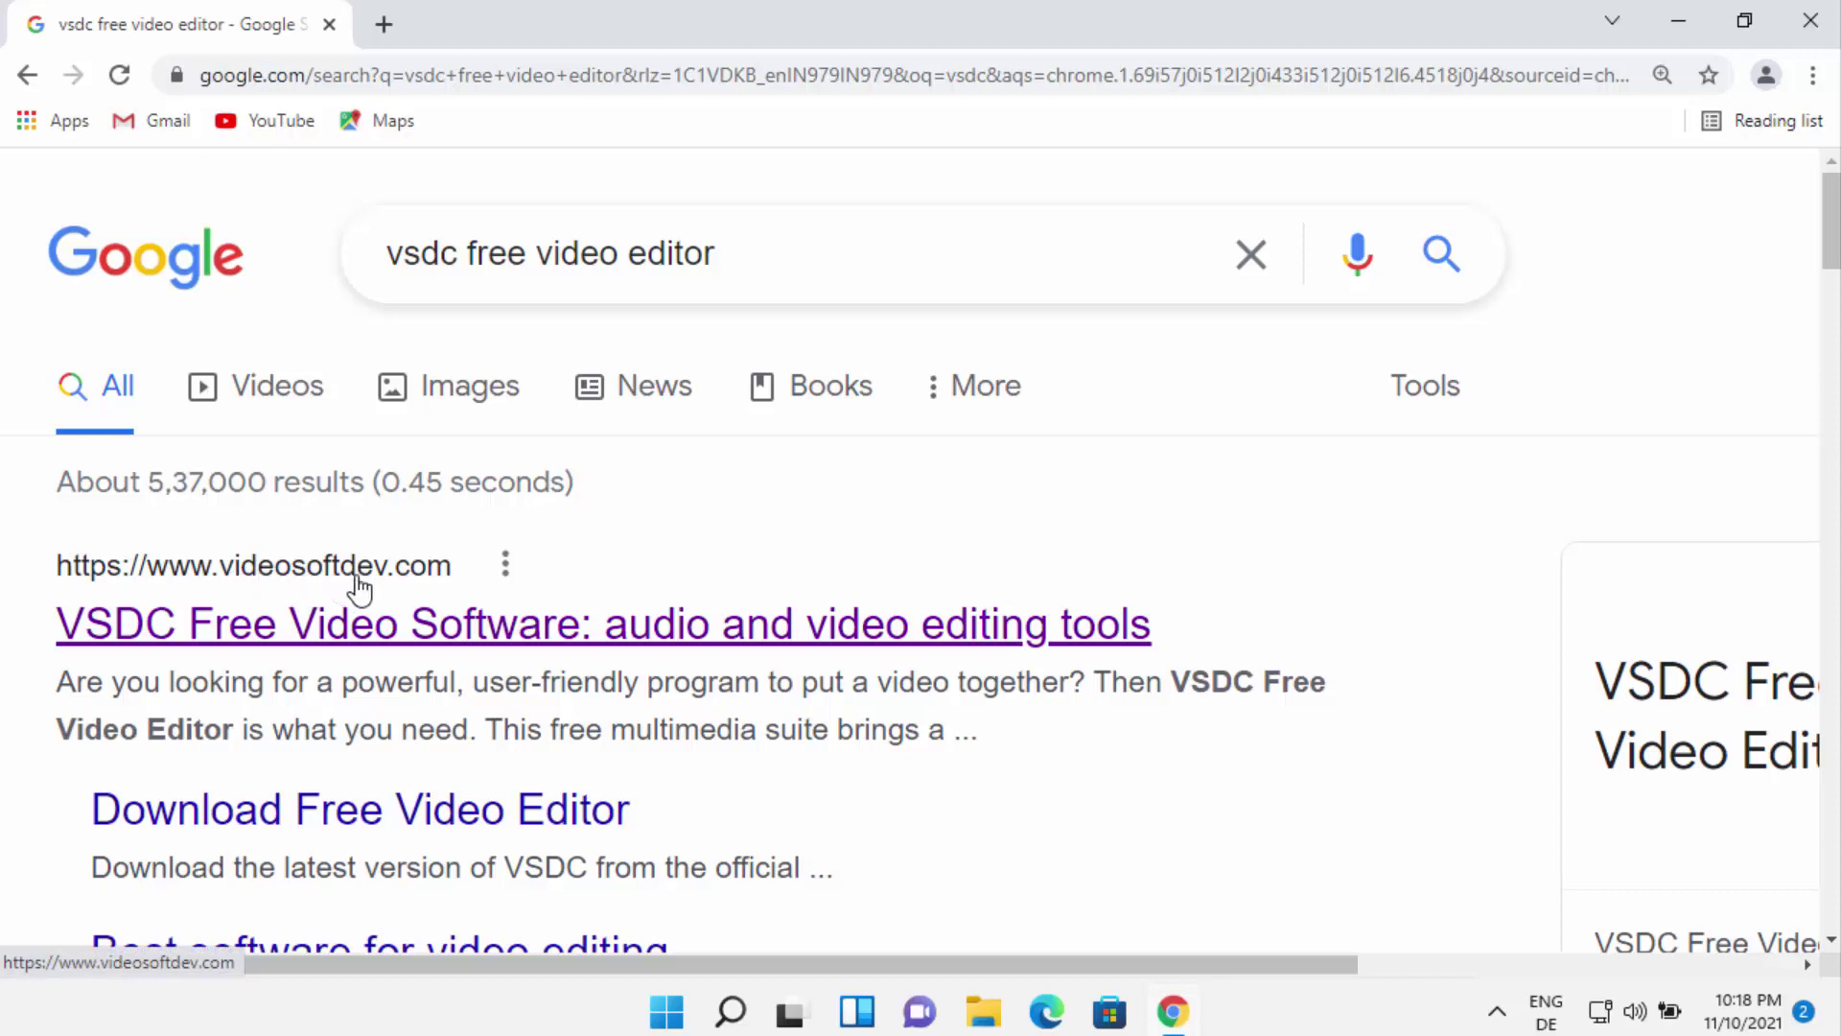
# Step: Open the videosoftdev.com result and go to its Video Editor download page
pyautogui.click(338, 635)
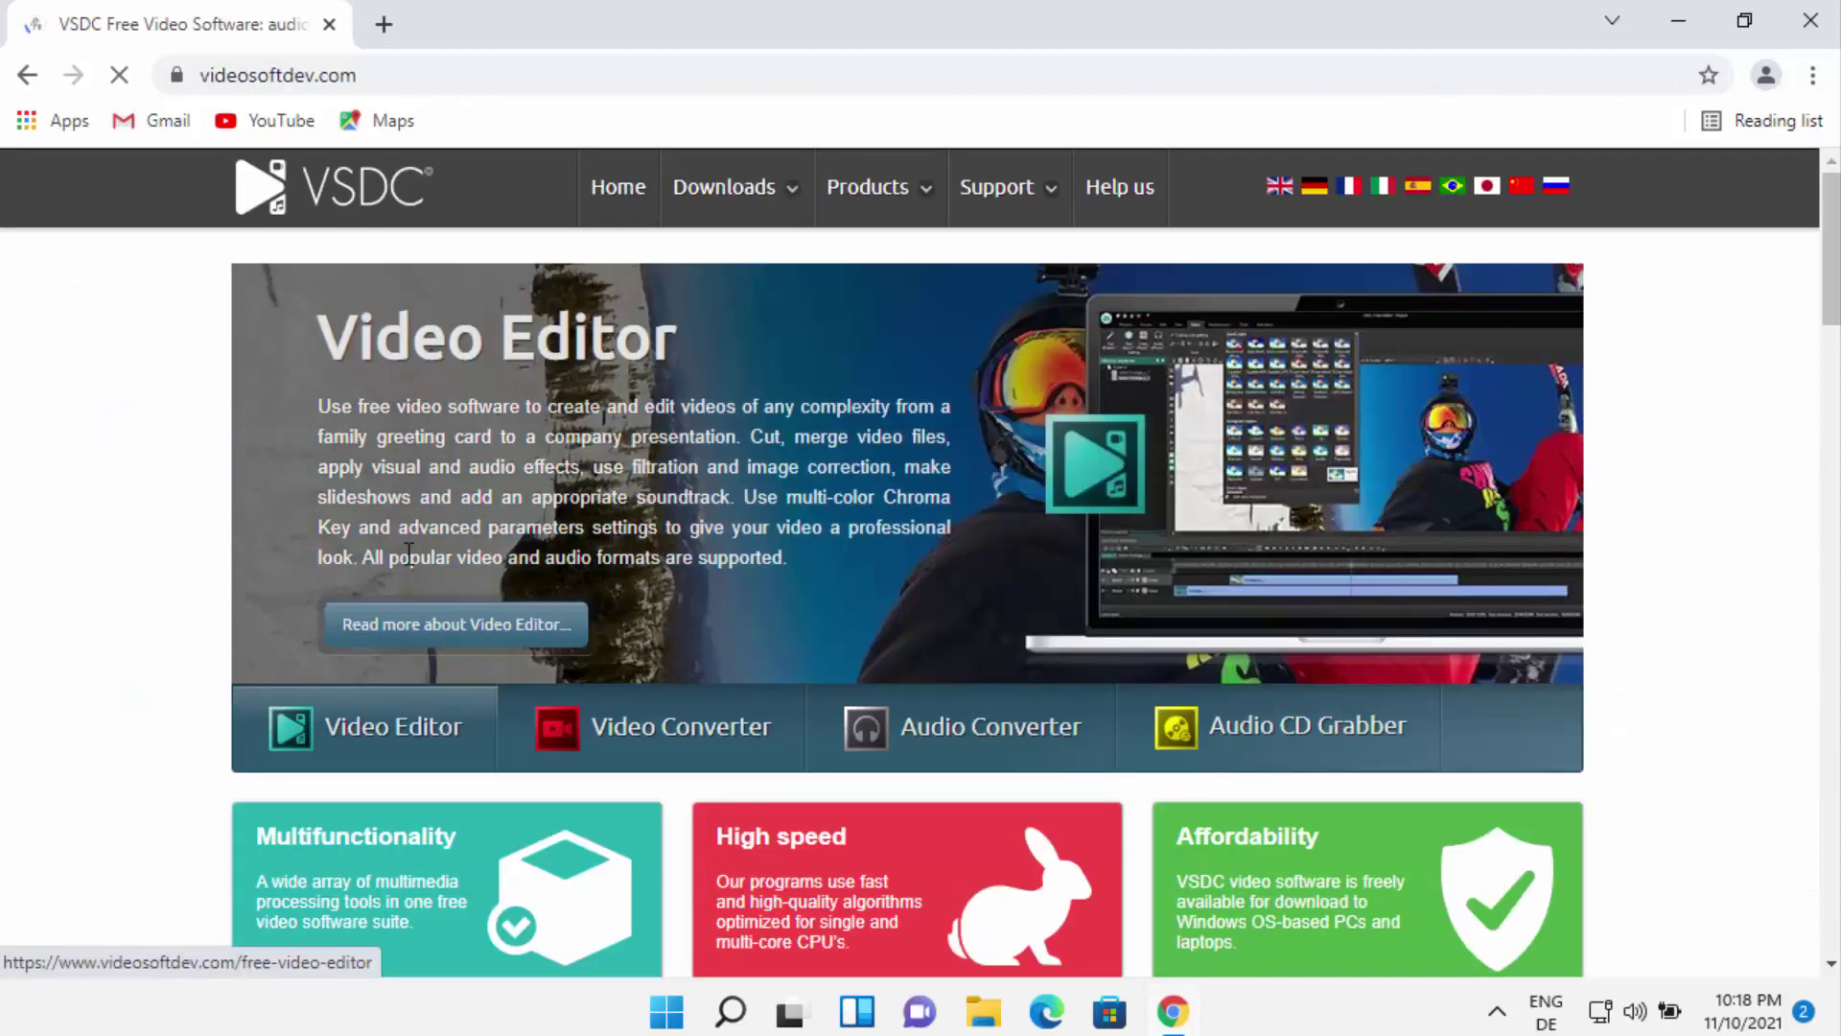
pyautogui.click(451, 69)
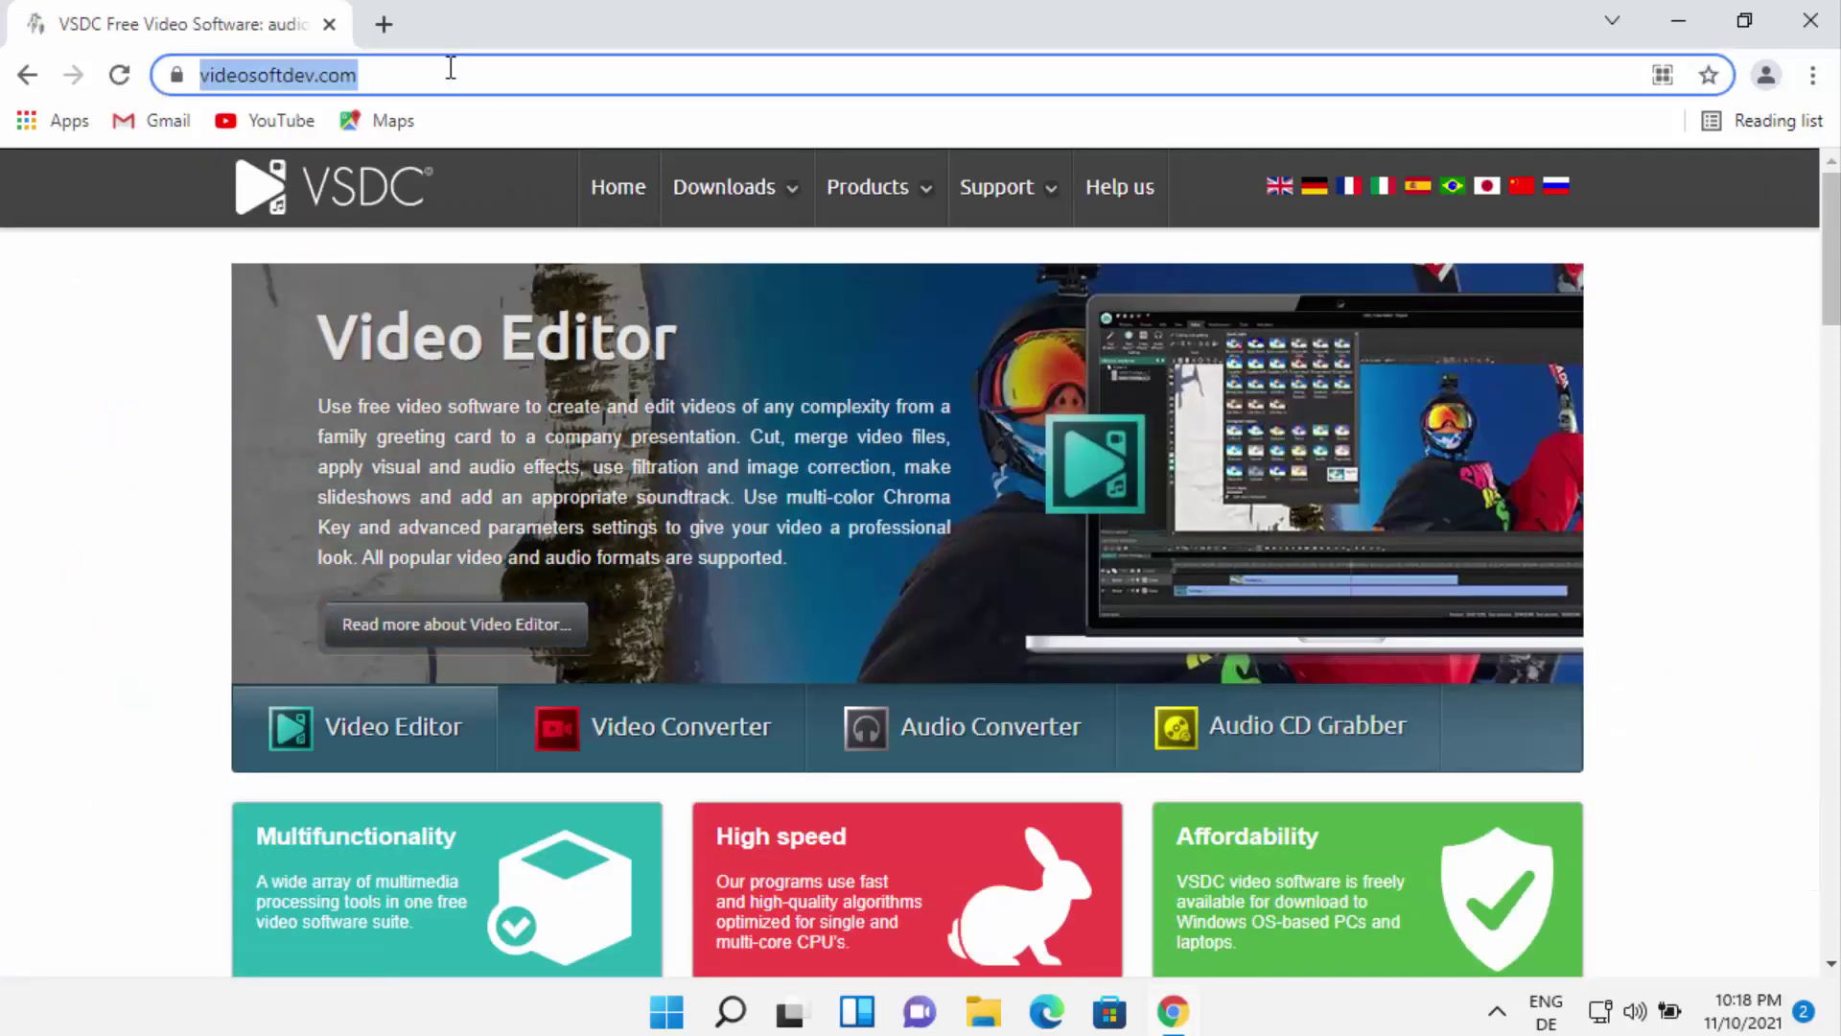
pyautogui.moveTo(732, 208)
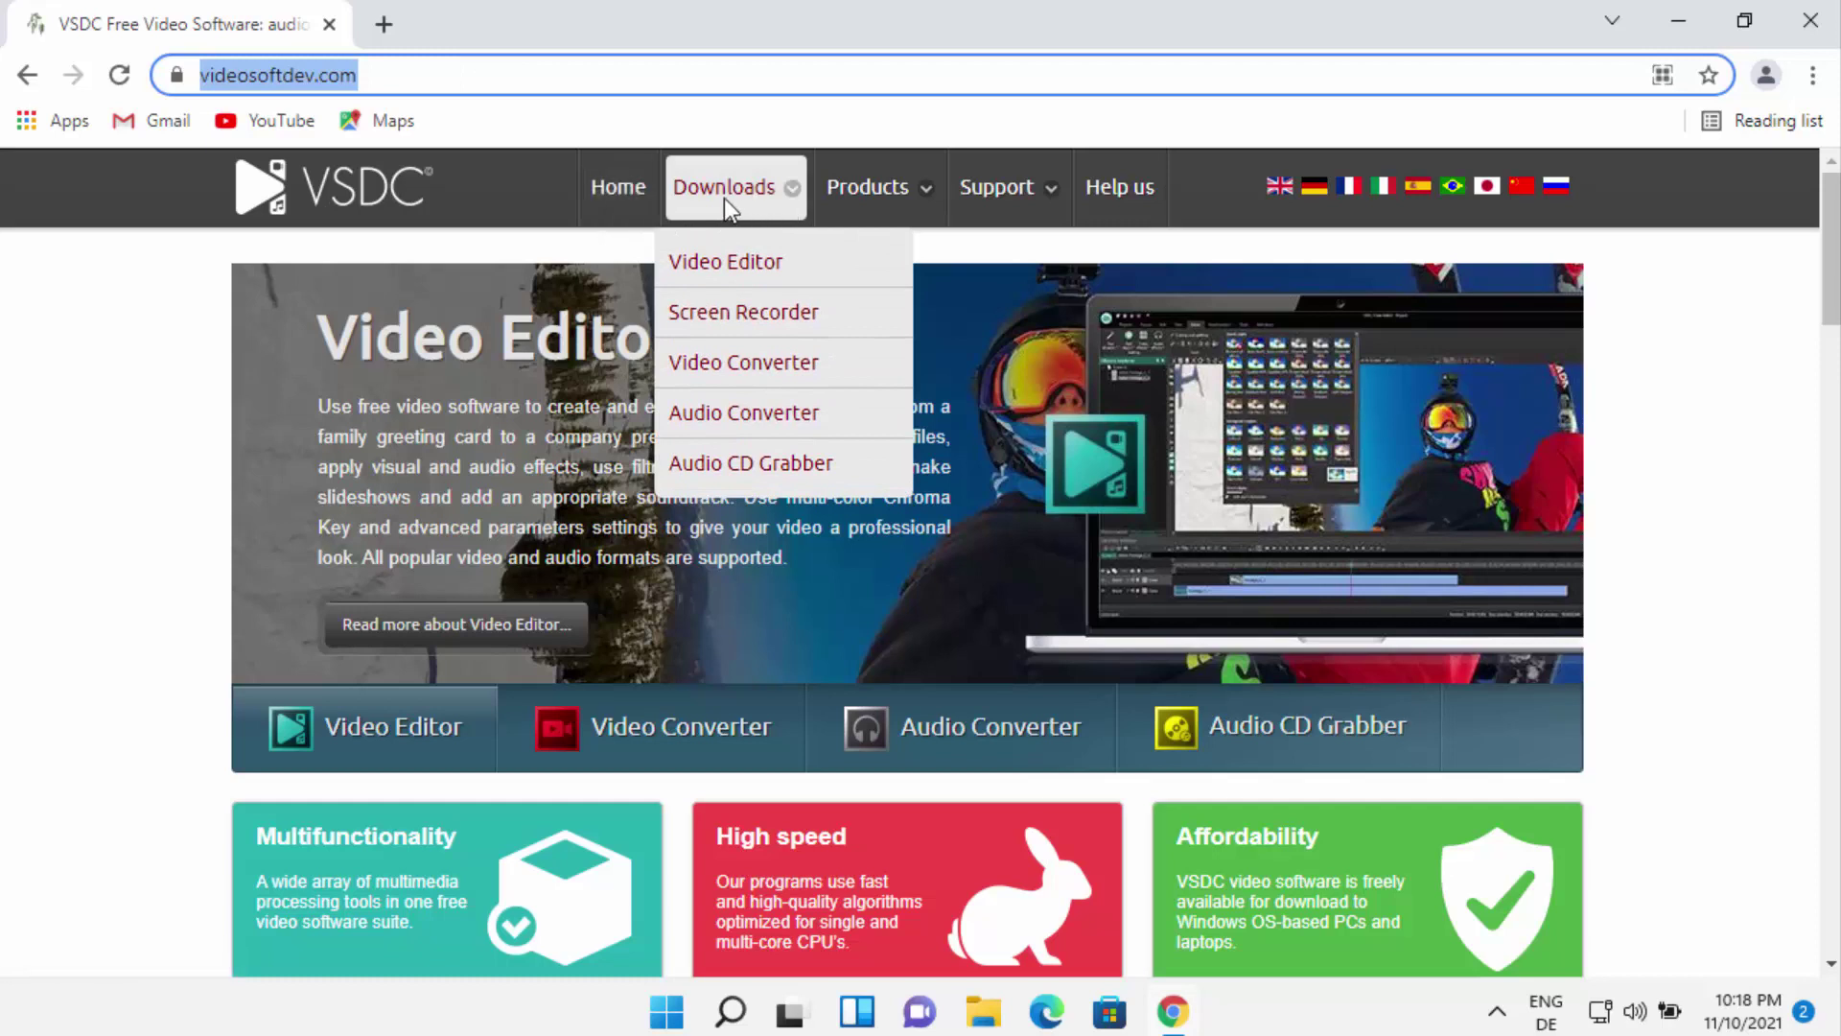
pyautogui.click(724, 271)
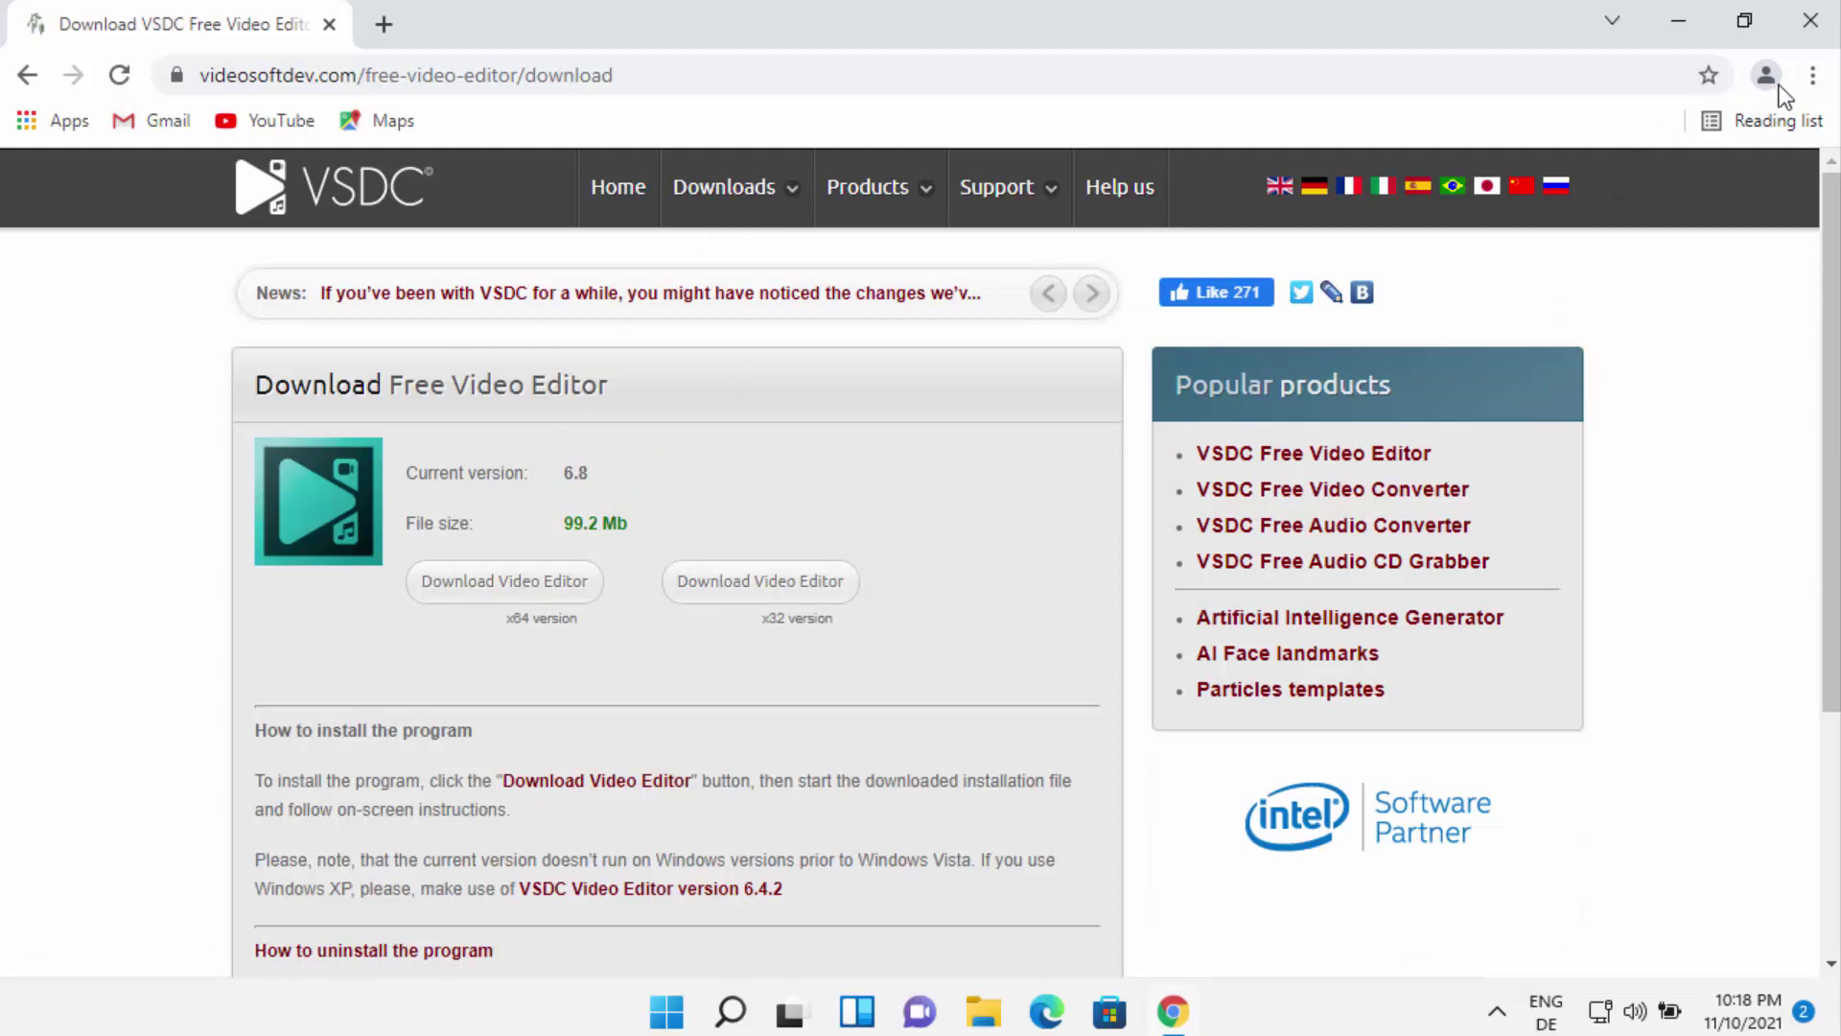
# Step: Zoom the download page to 150%
pyautogui.click(1814, 77)
pyautogui.click(1720, 346)
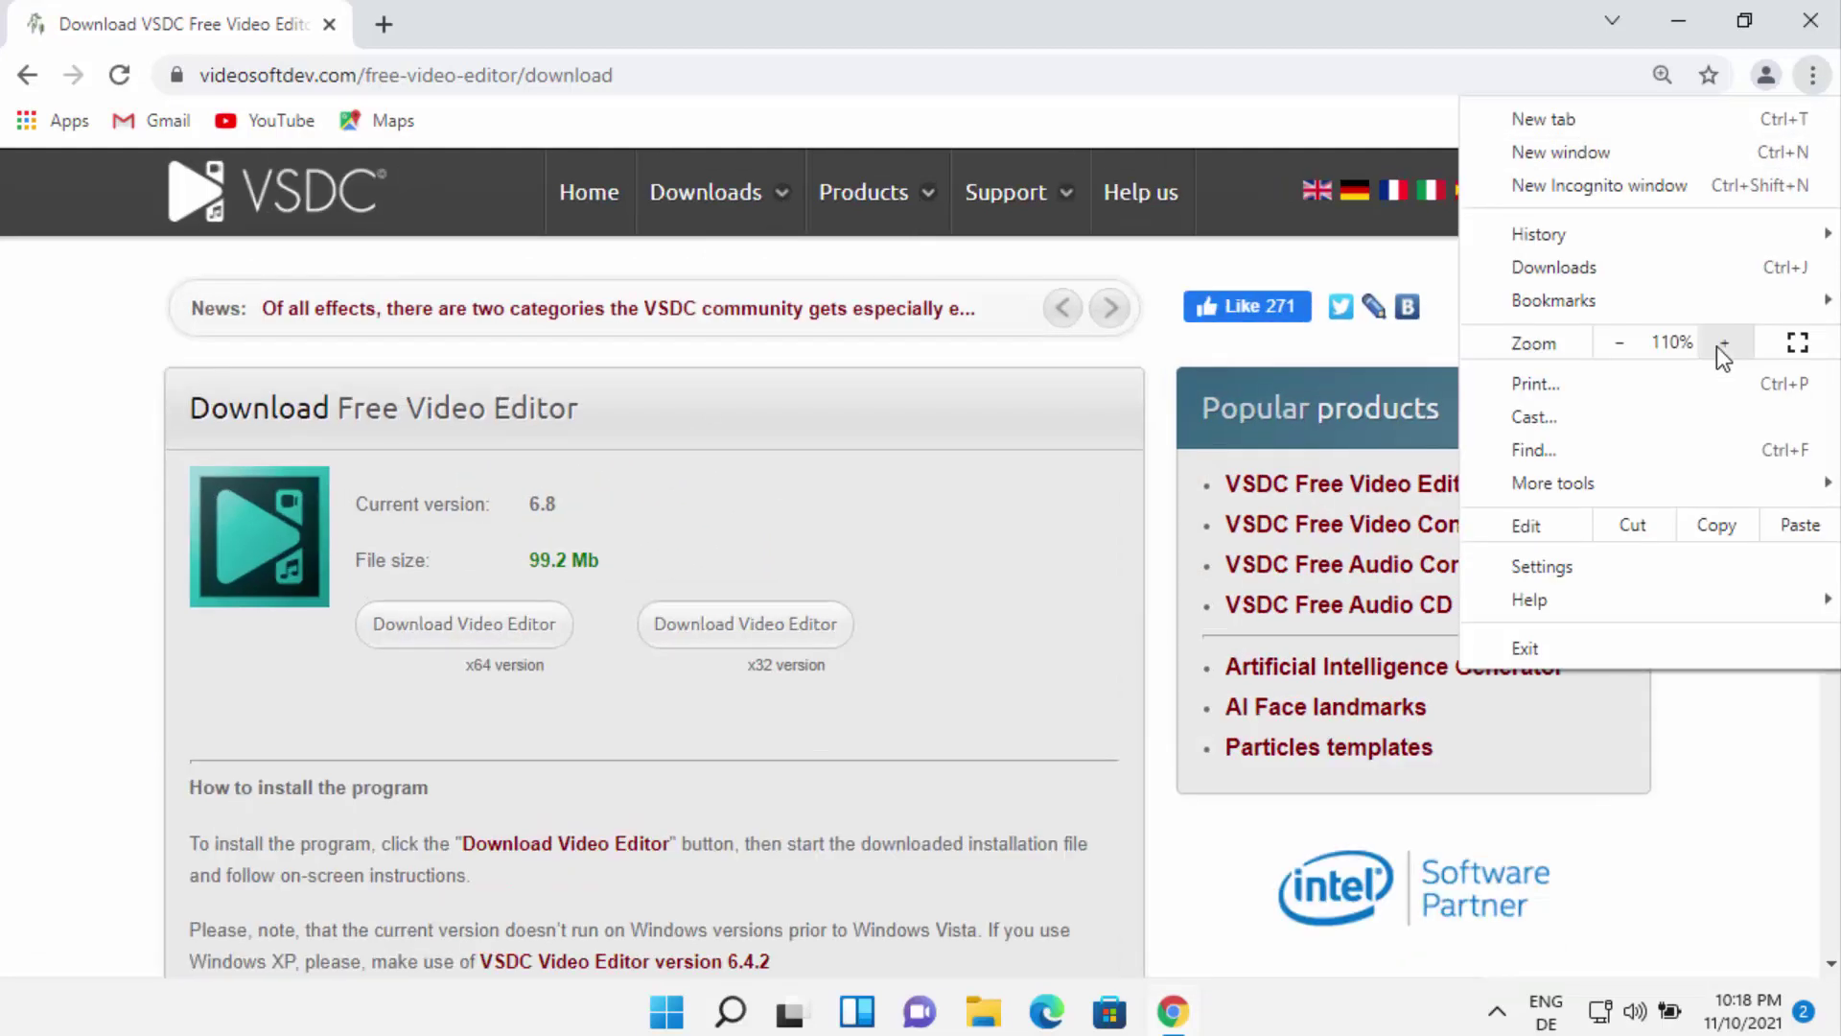
pyautogui.click(1719, 346)
pyautogui.click(1715, 347)
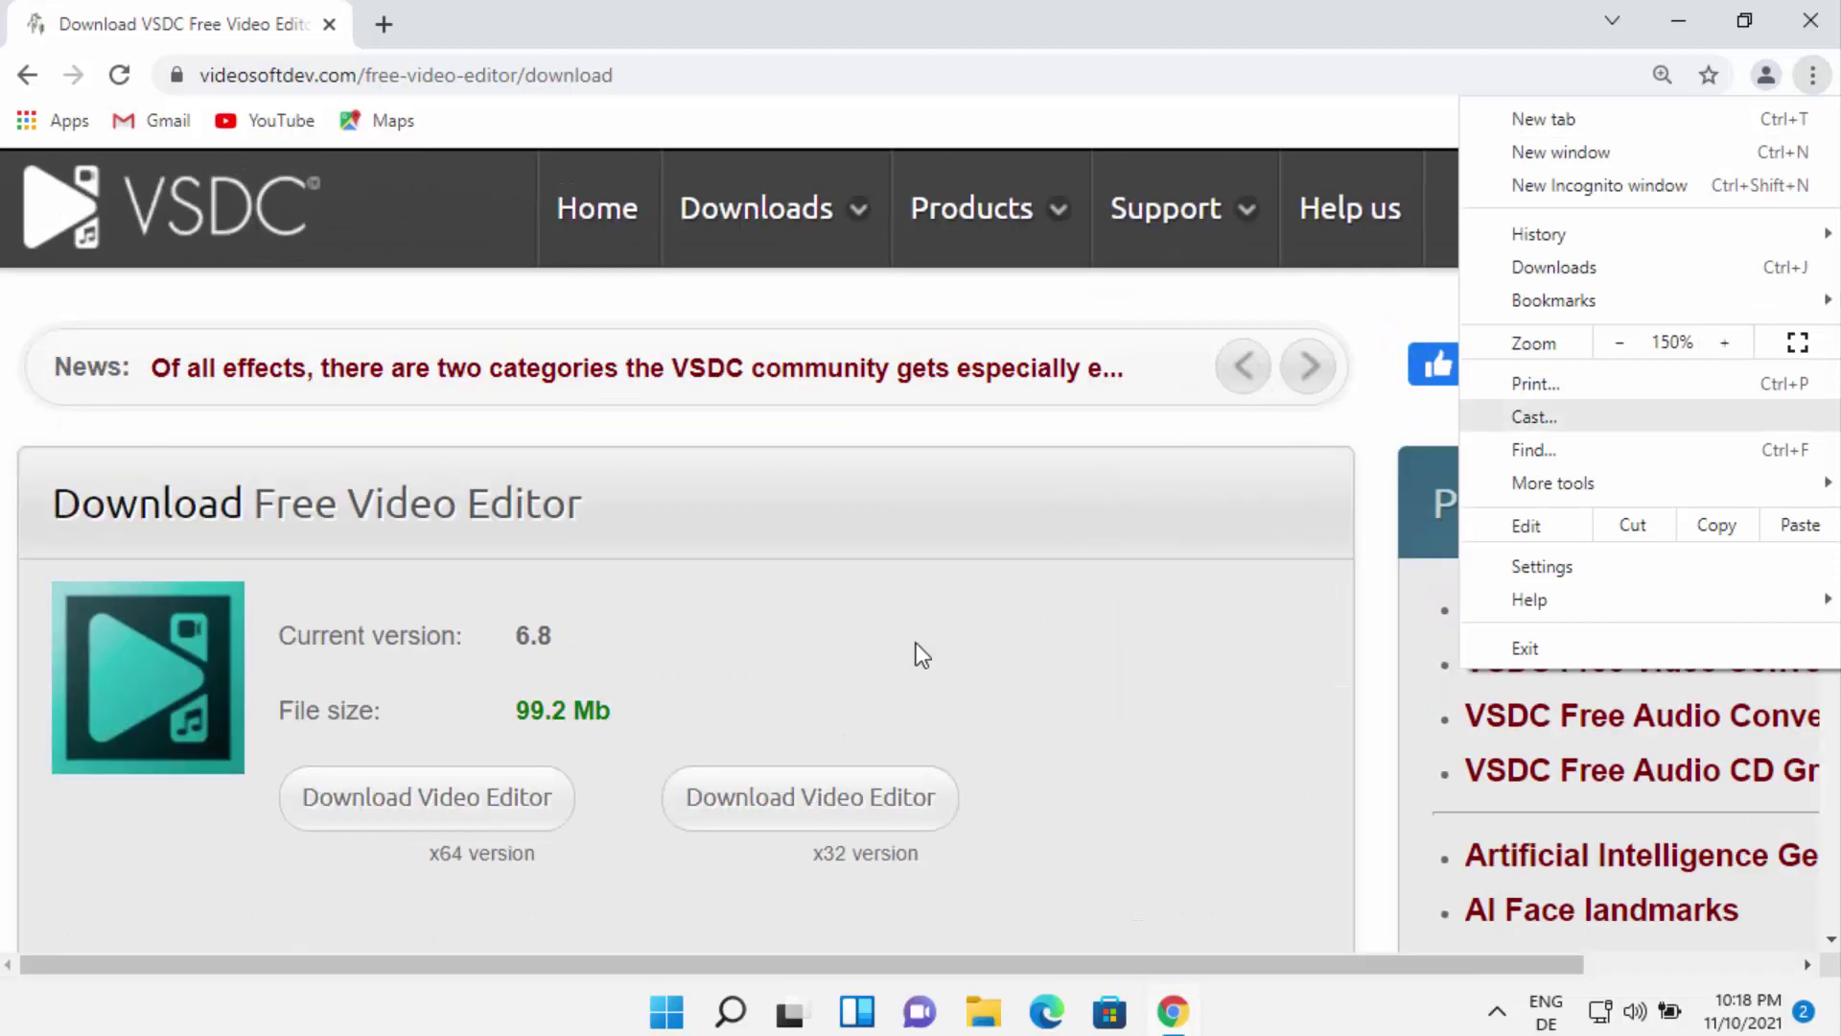
pyautogui.click(758, 670)
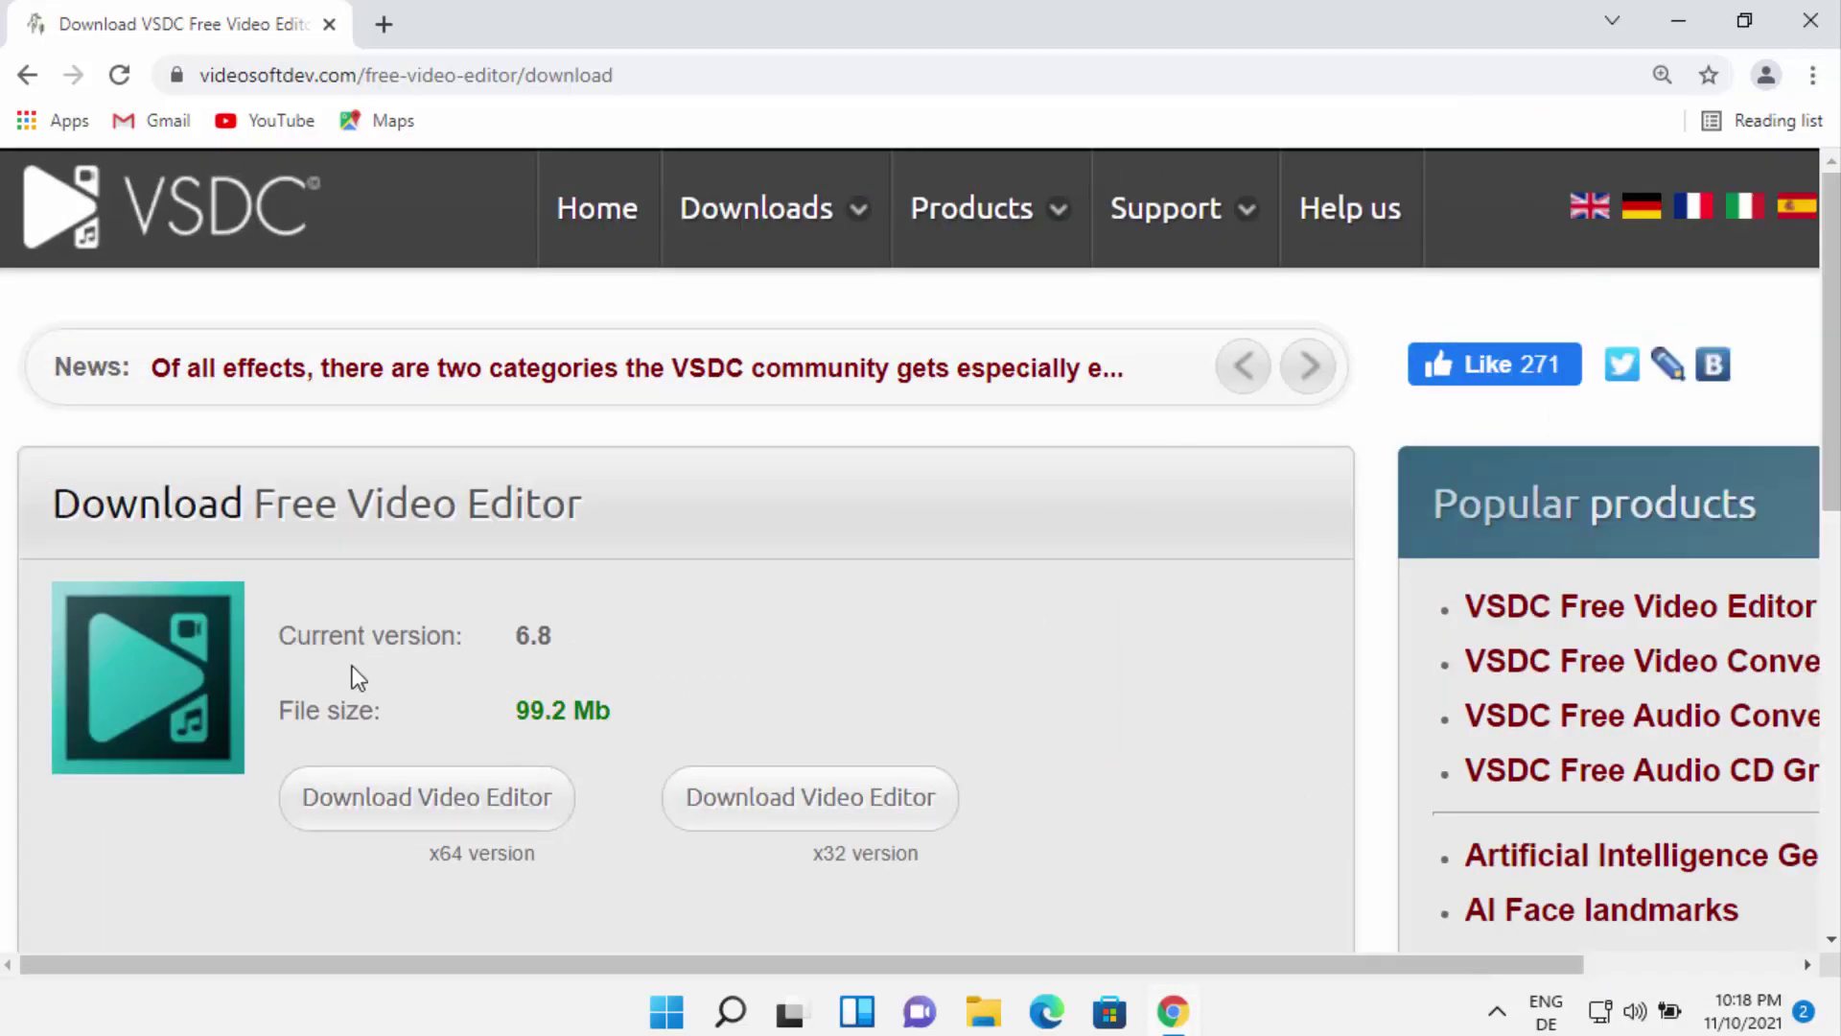
# Step: Download the x64 Video Editor installer, video_editor_x64.exe
pyautogui.scroll(-1, 575, 673)
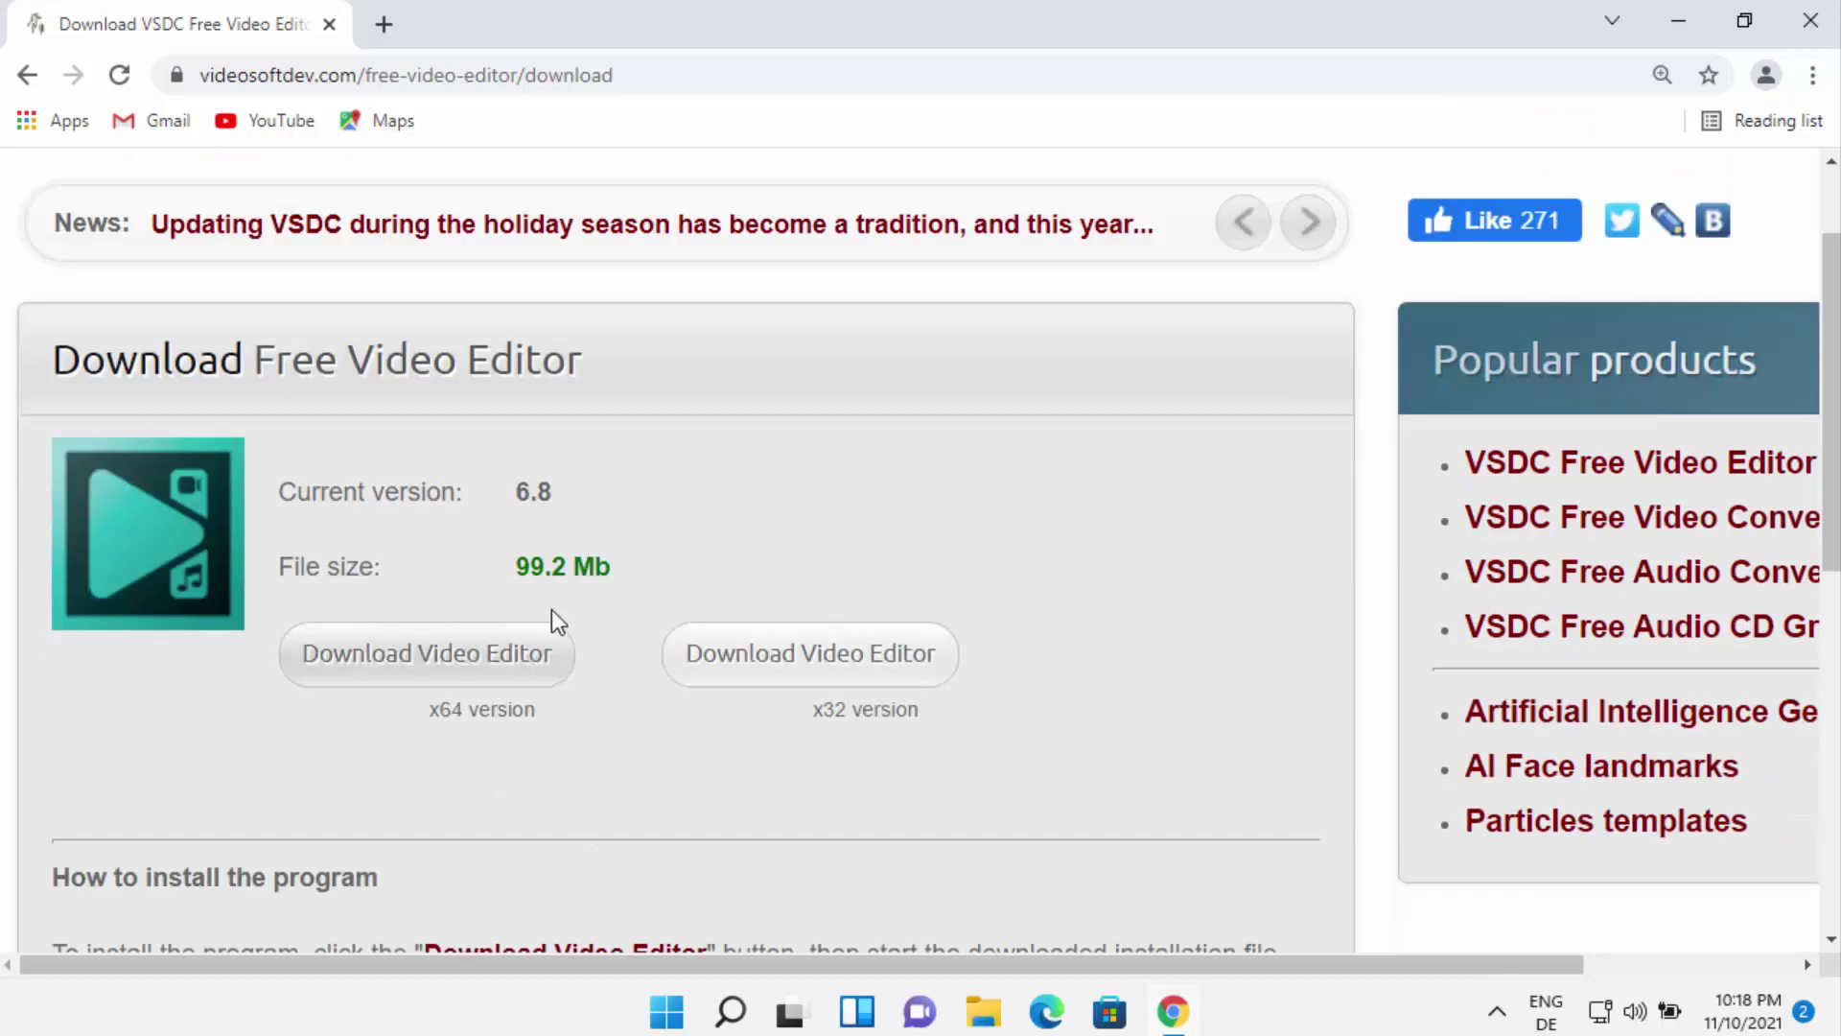
pyautogui.doubleClick(435, 712)
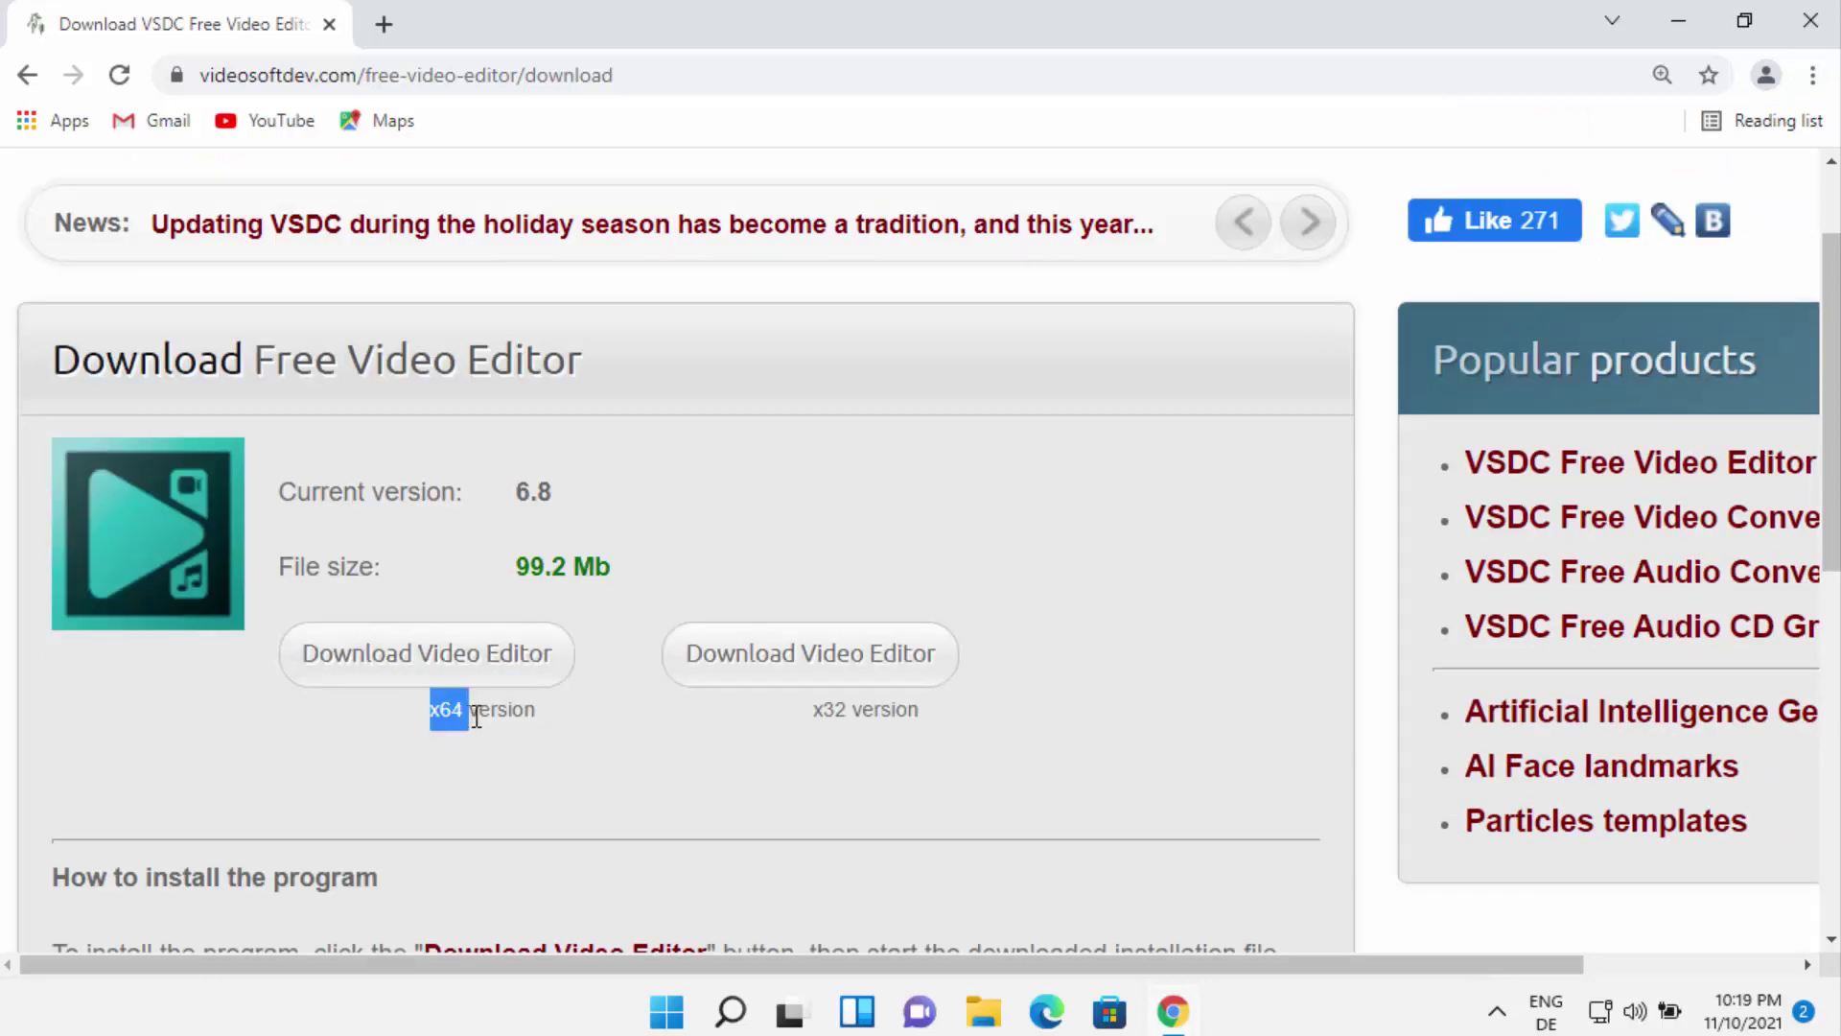
pyautogui.click(833, 710)
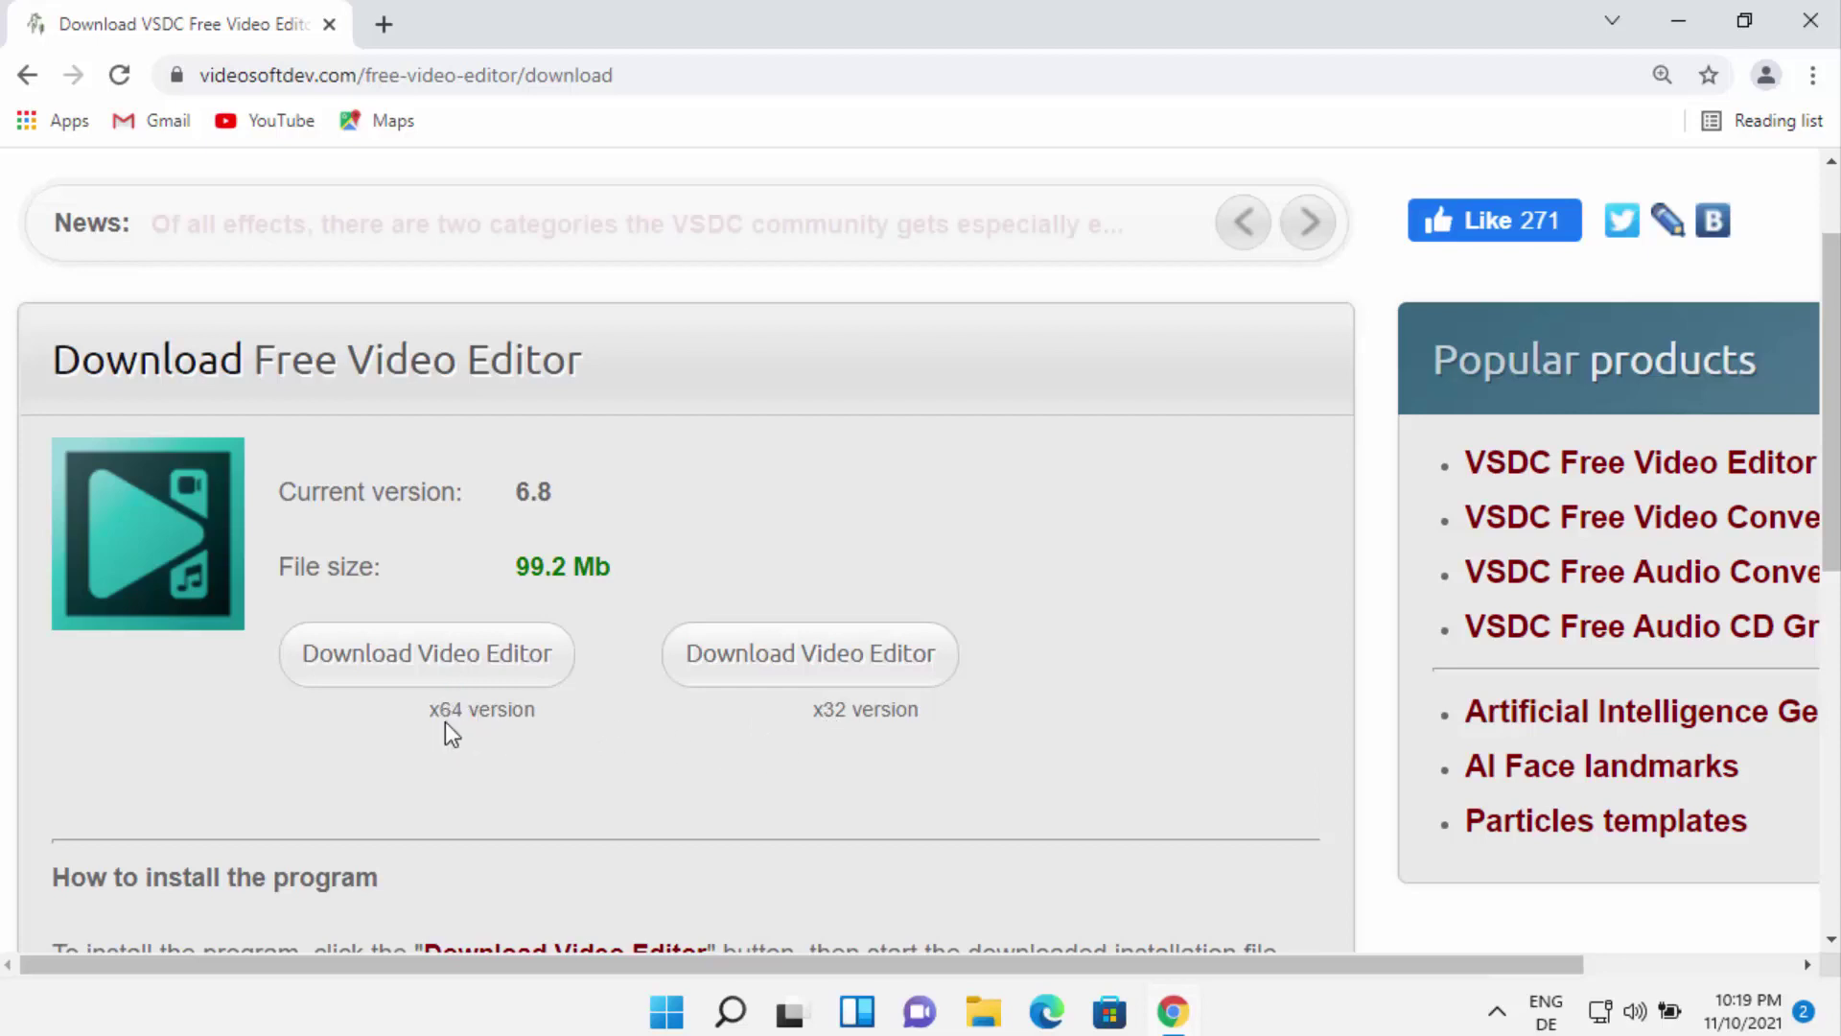
pyautogui.moveTo(431, 710); pyautogui.dragTo(462, 708)
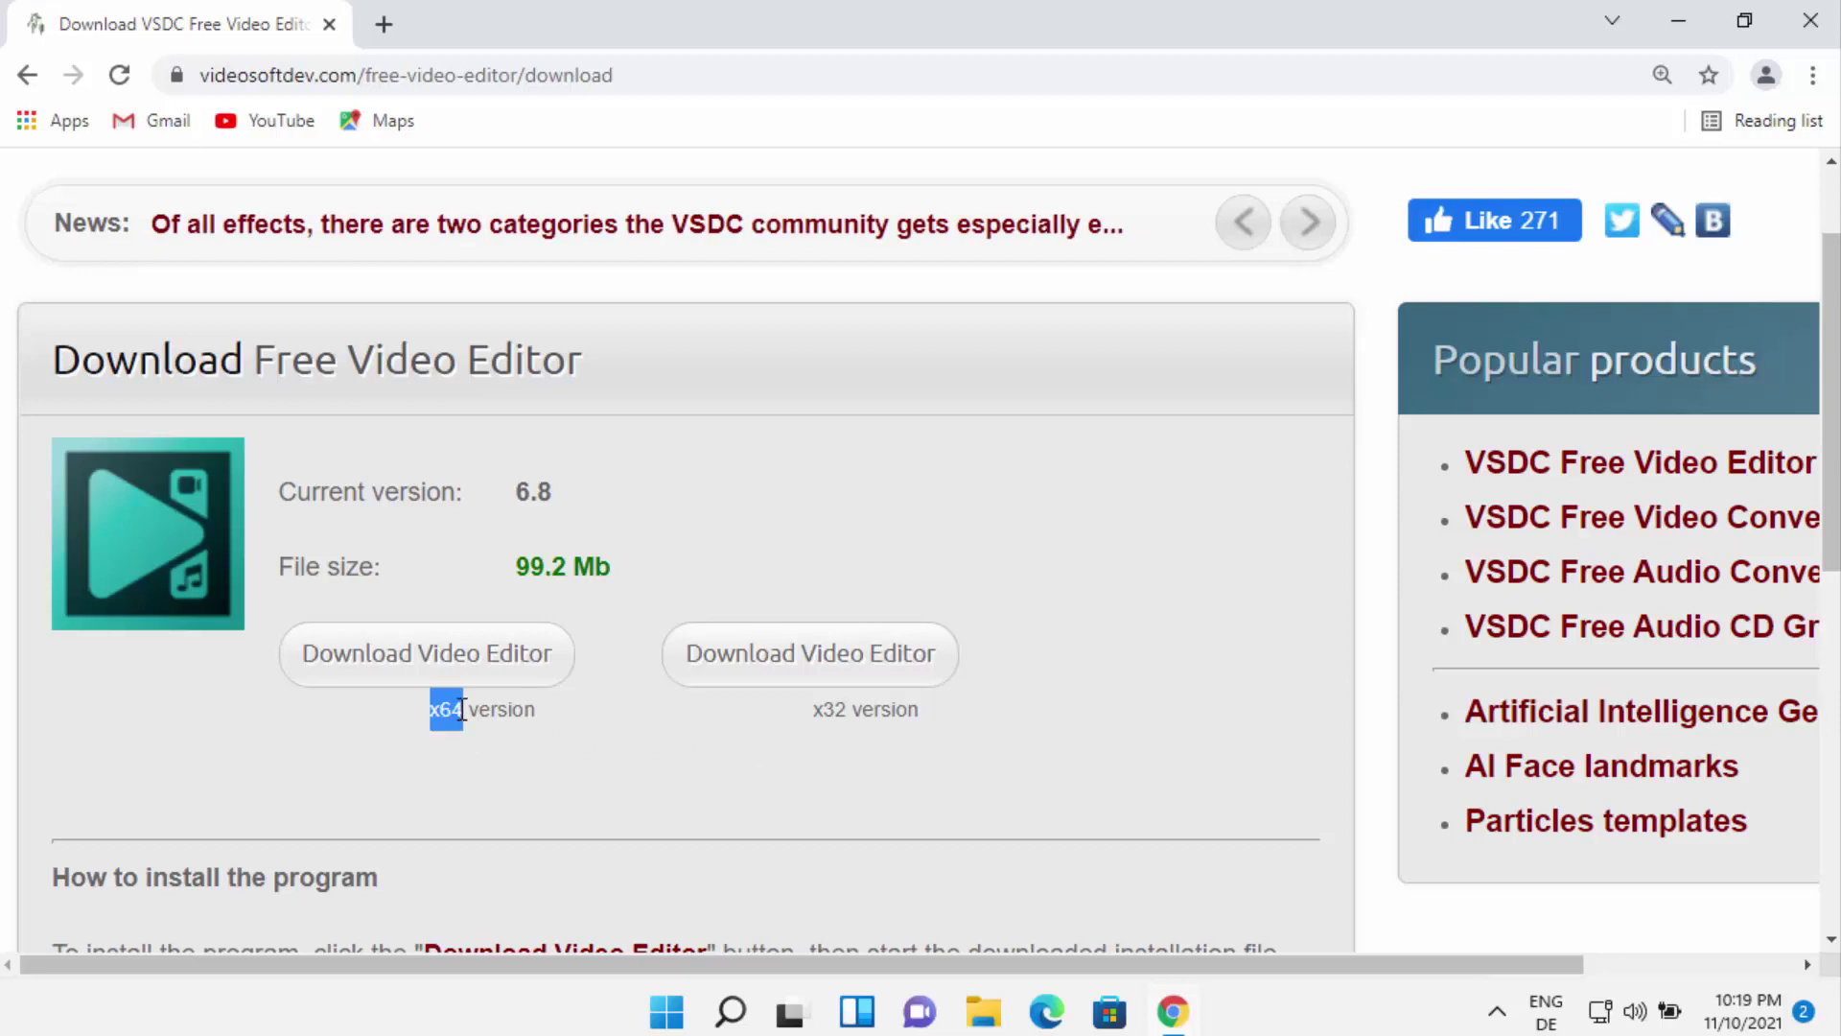
pyautogui.click(413, 671)
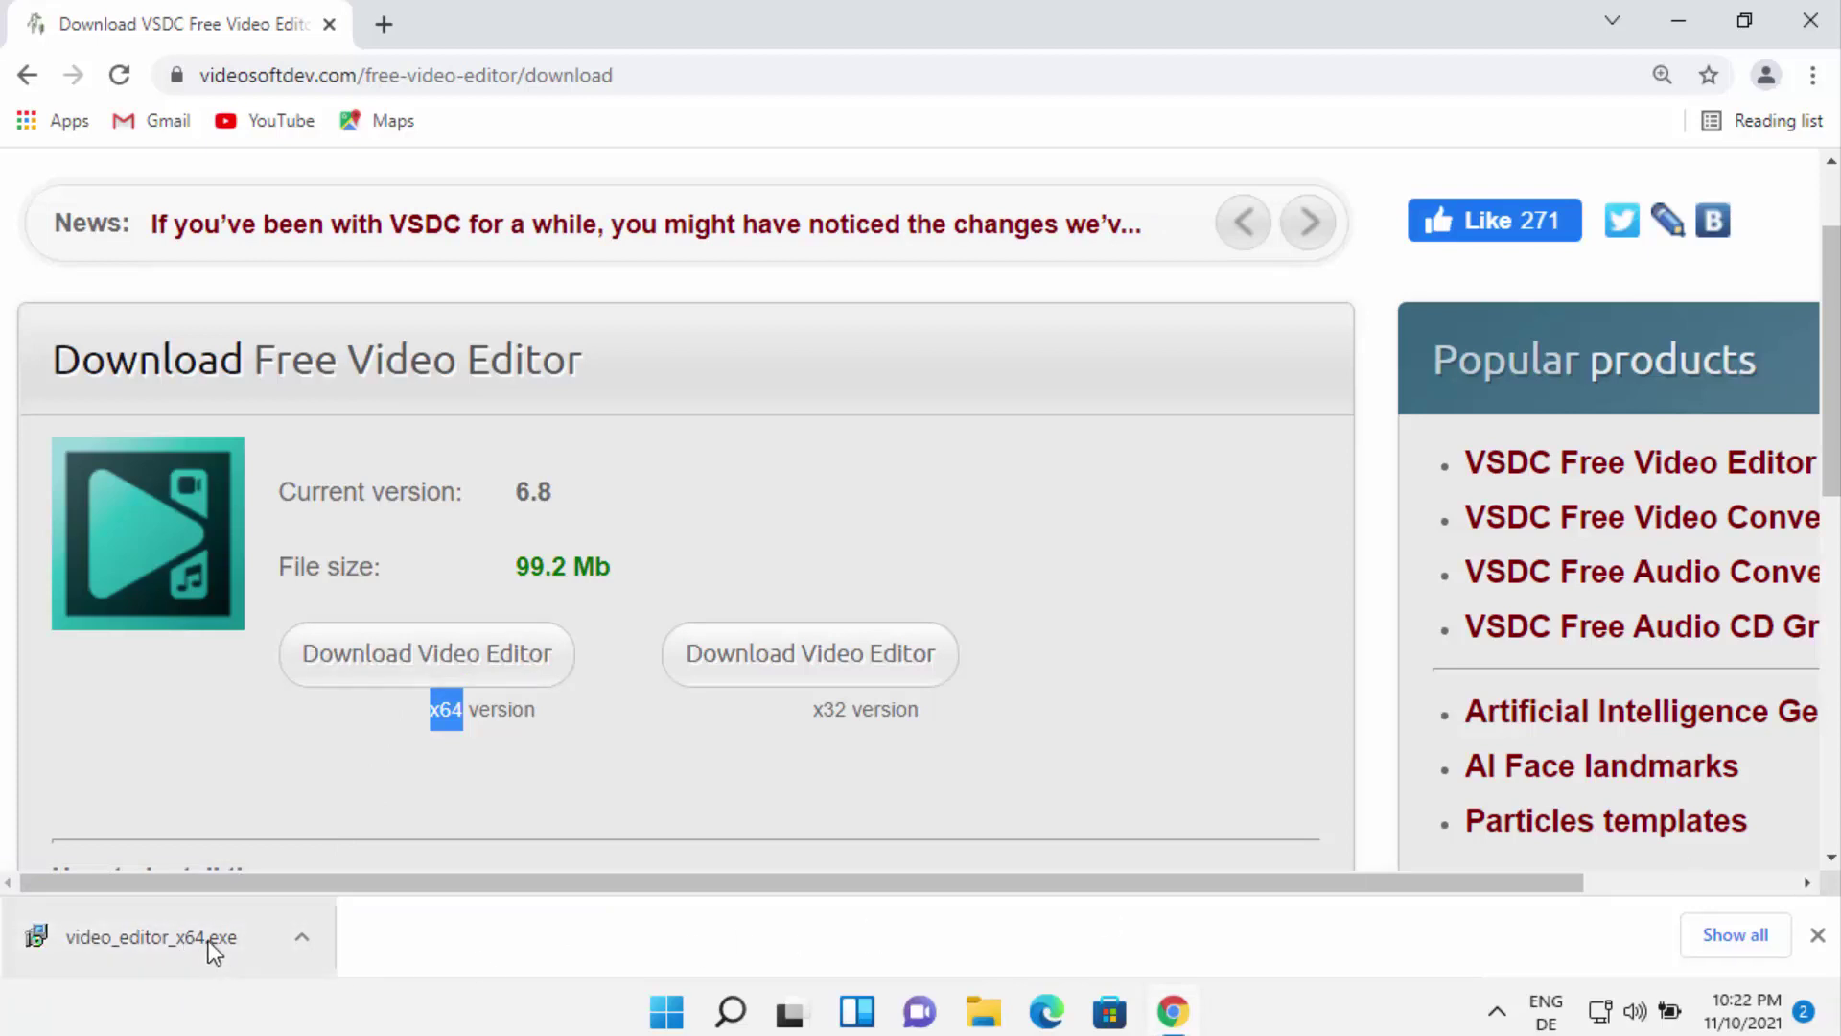
# Step: Run video_editor_x64.exe and allow it to make changes
pyautogui.click(183, 935)
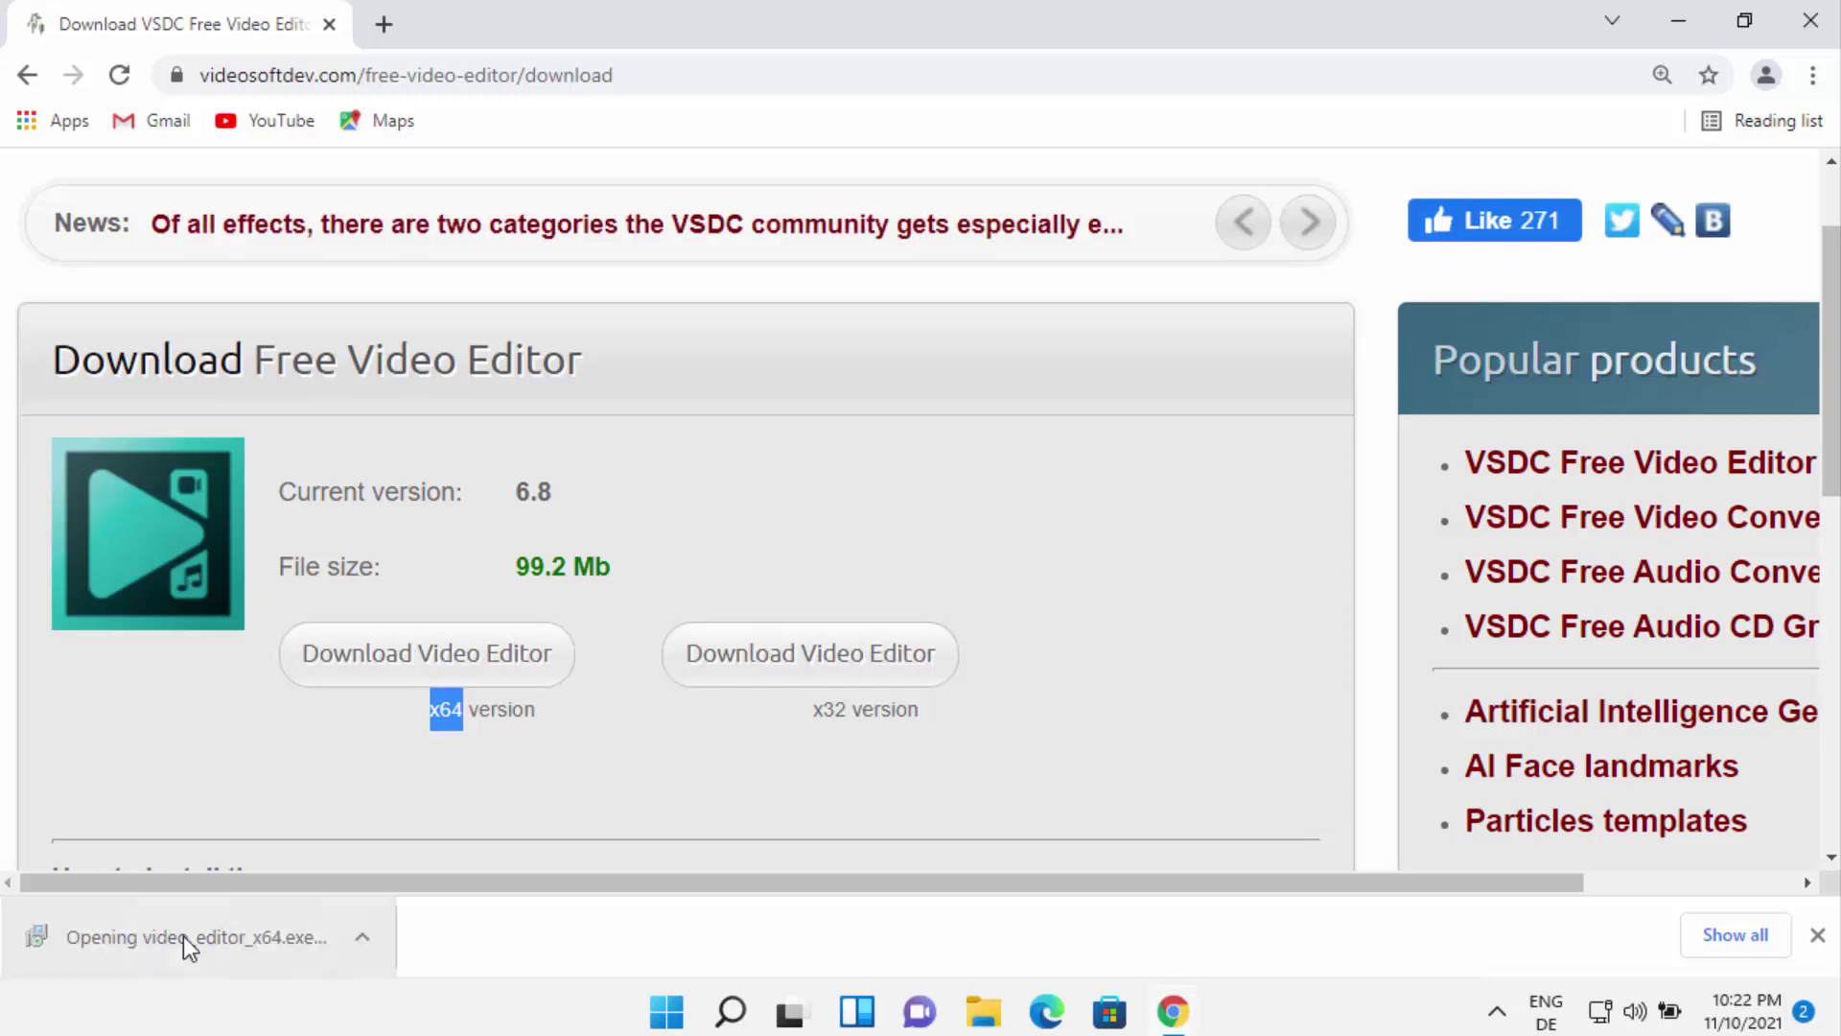
pyautogui.click(1676, 31)
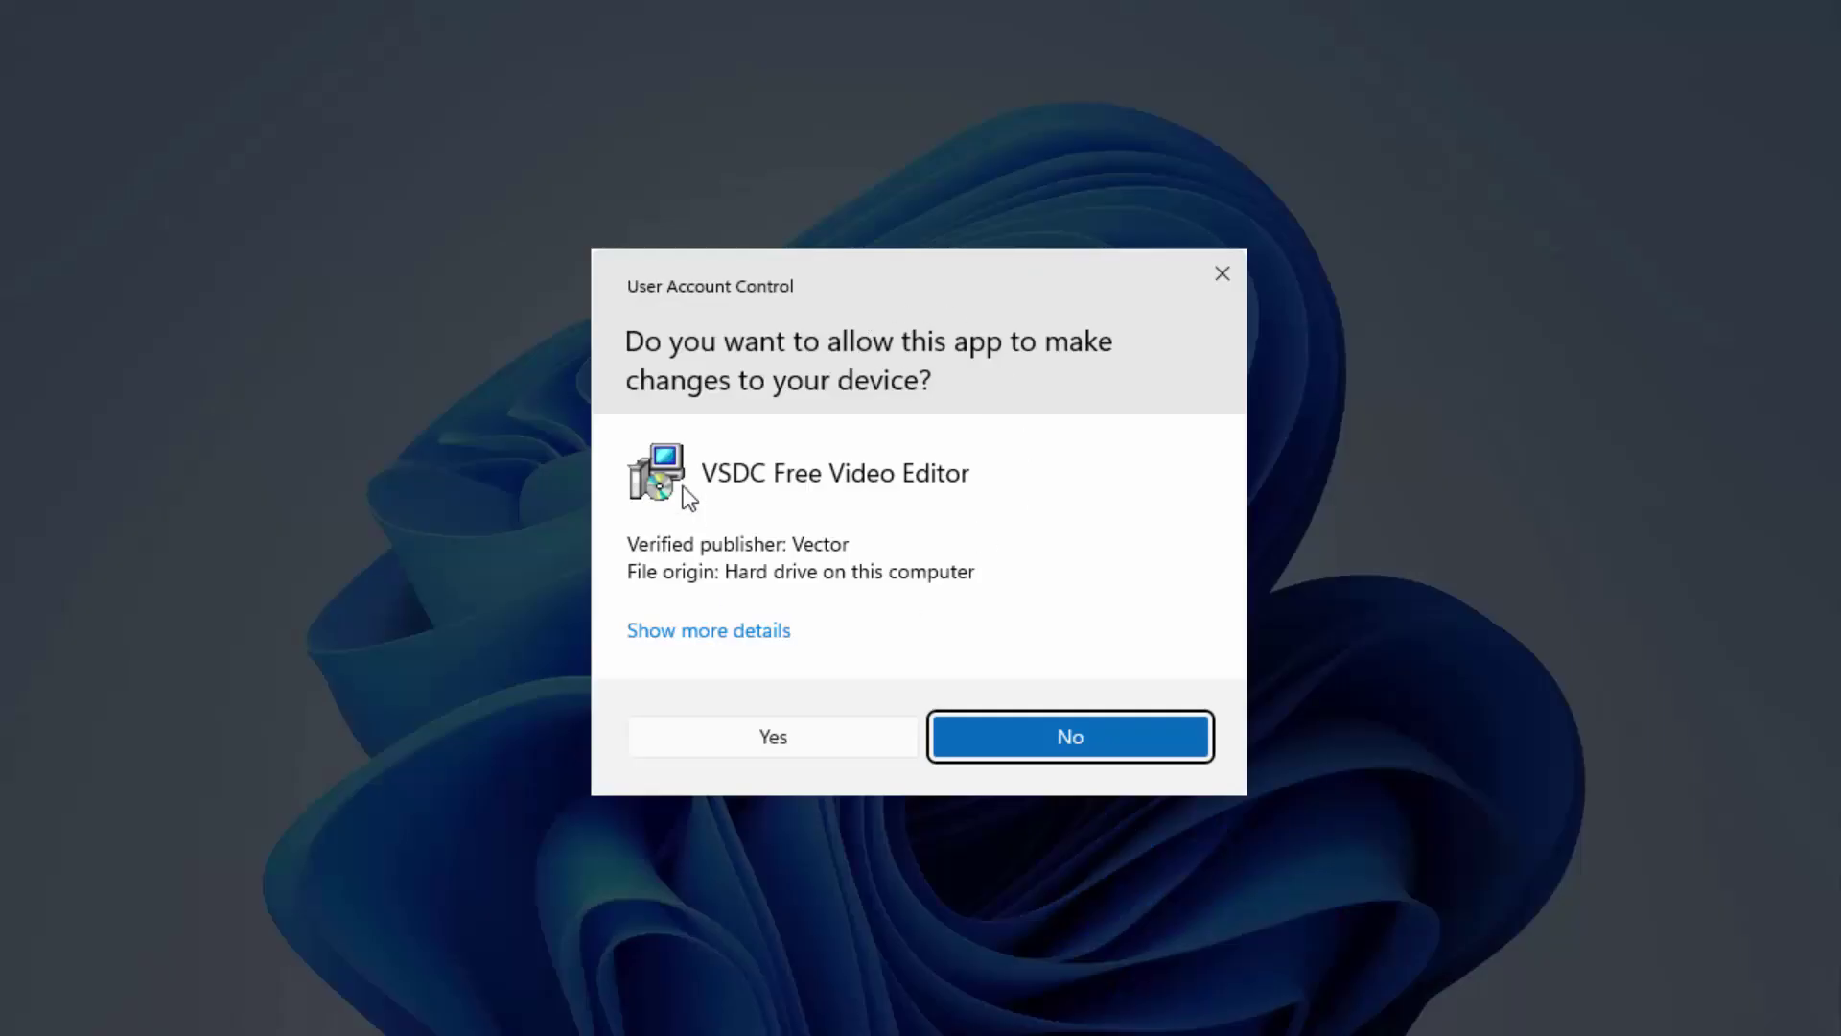
pyautogui.click(801, 738)
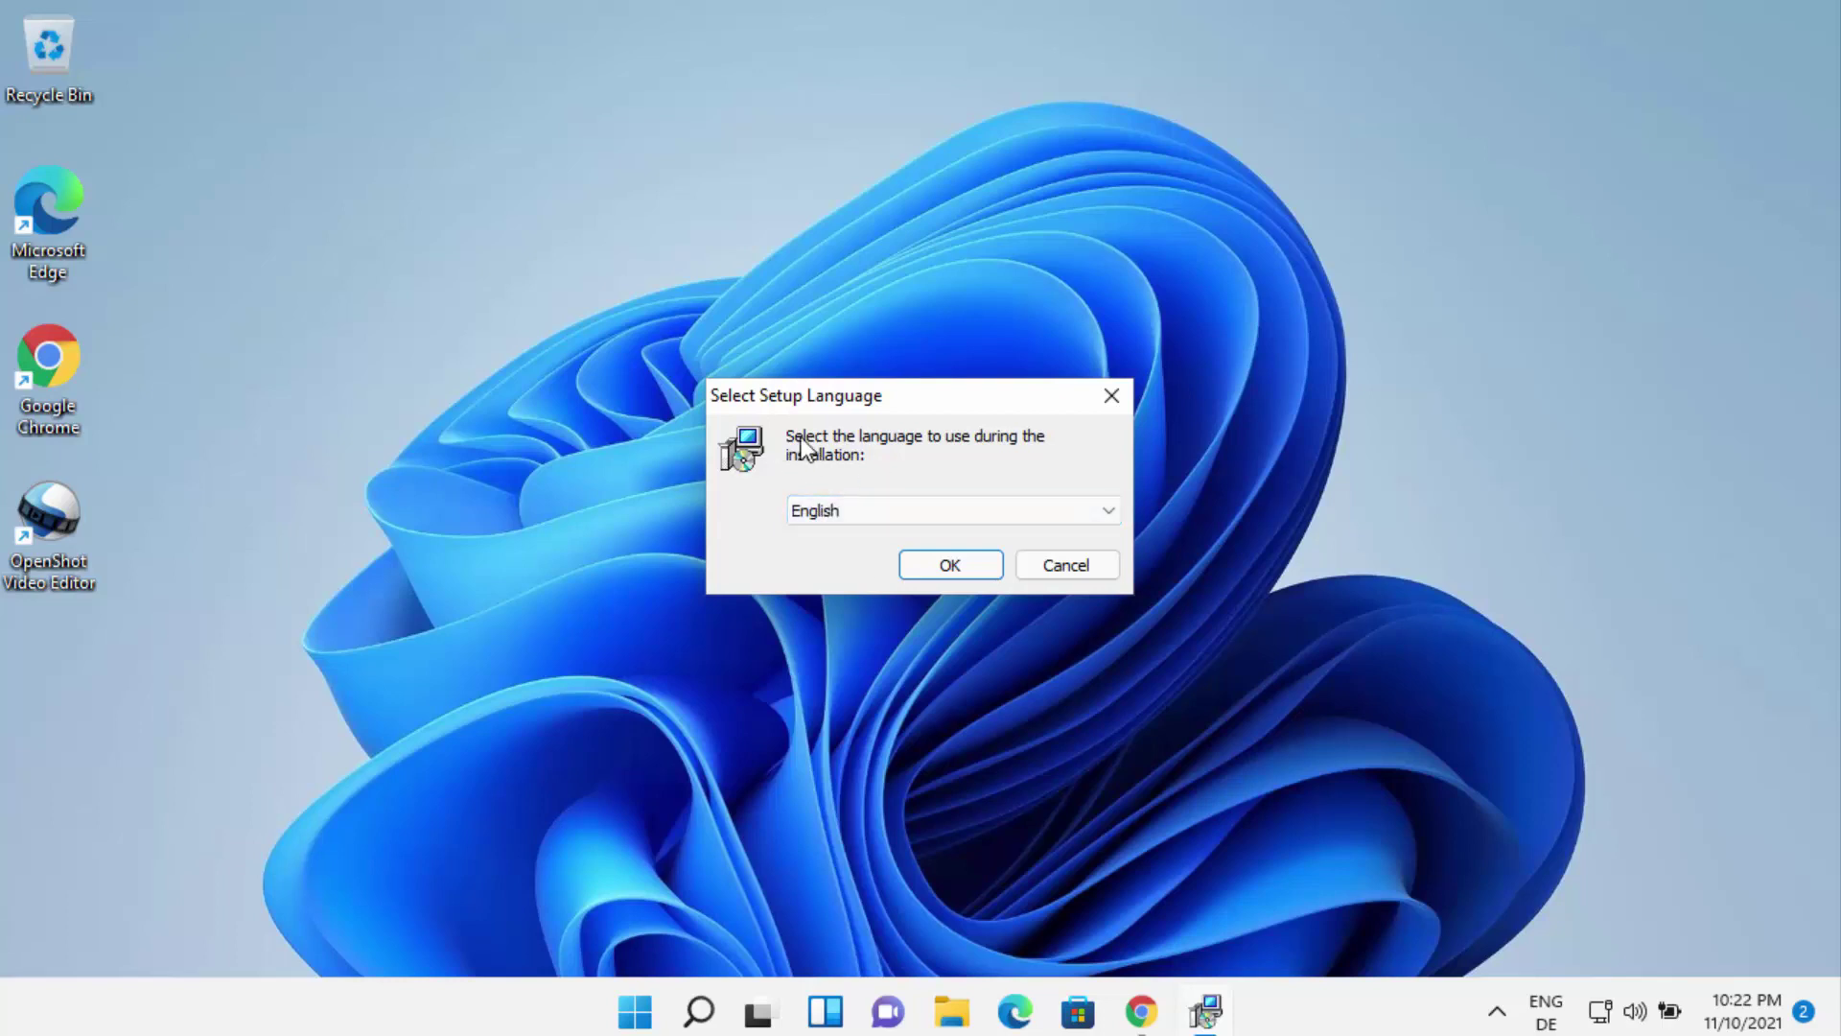
# Step: Keep English as the setup language and confirm it
pyautogui.click(826, 511)
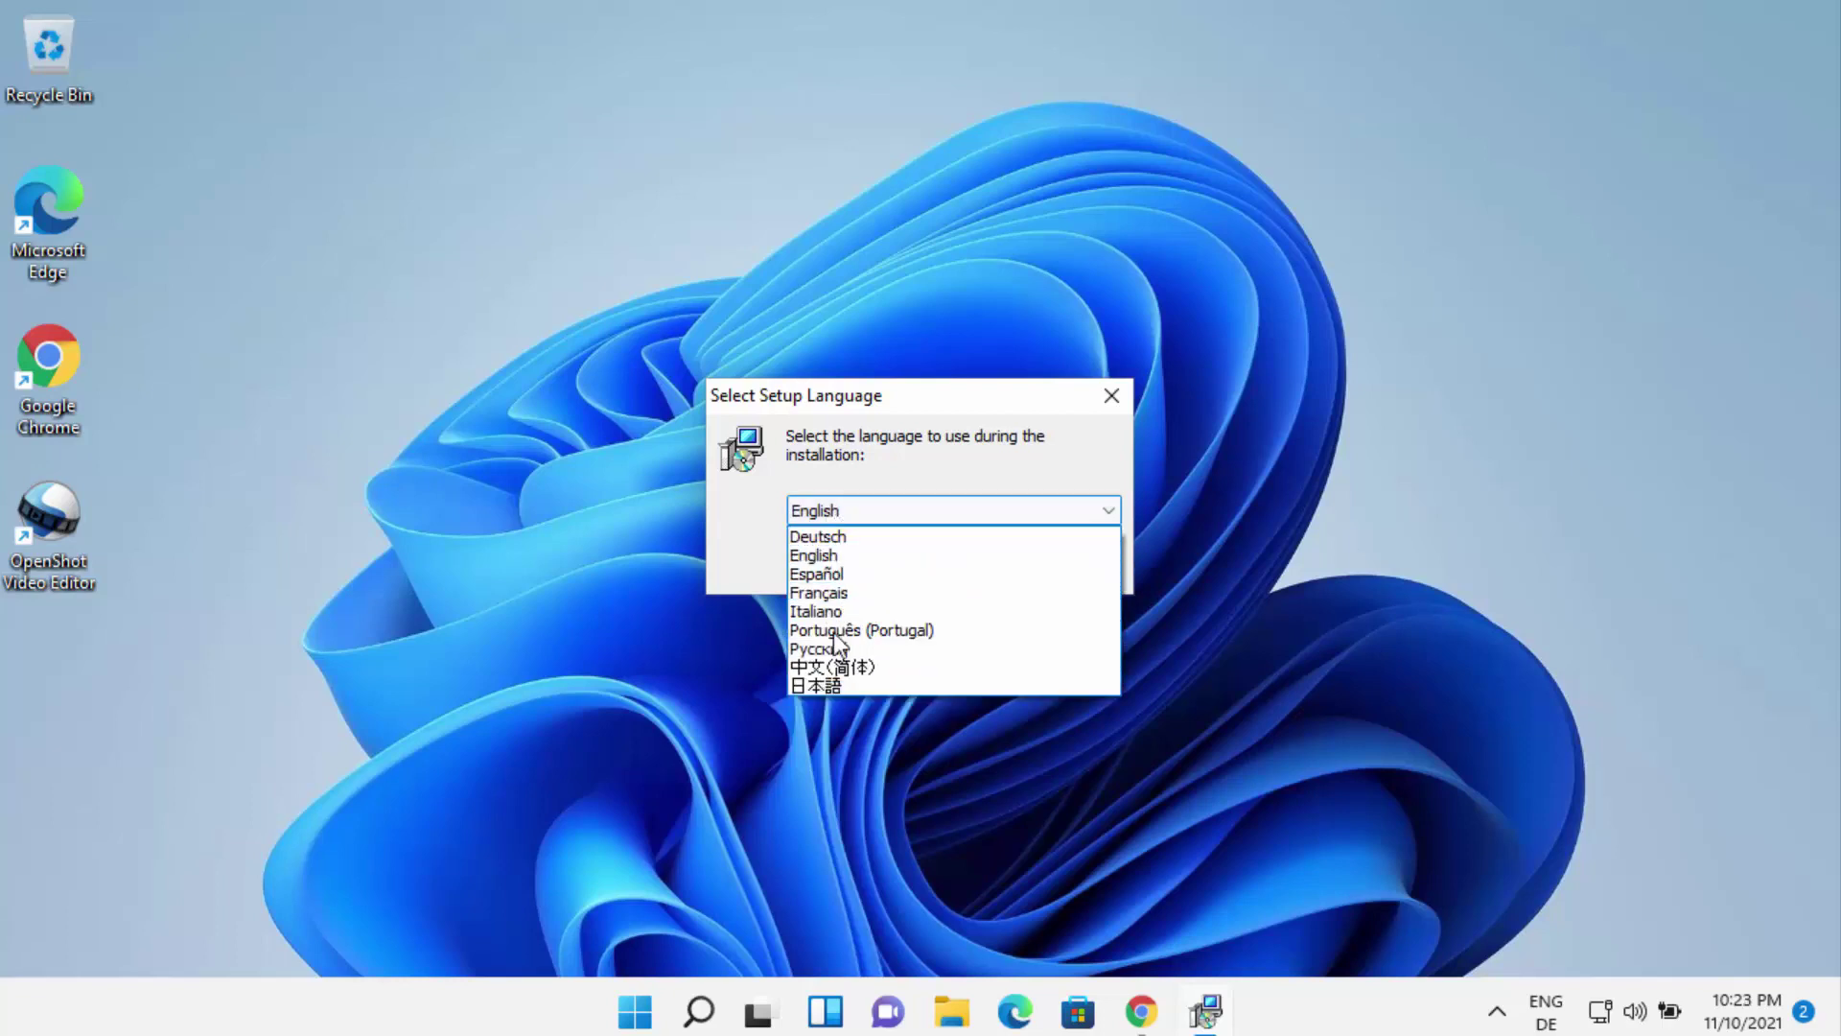
pyautogui.click(749, 545)
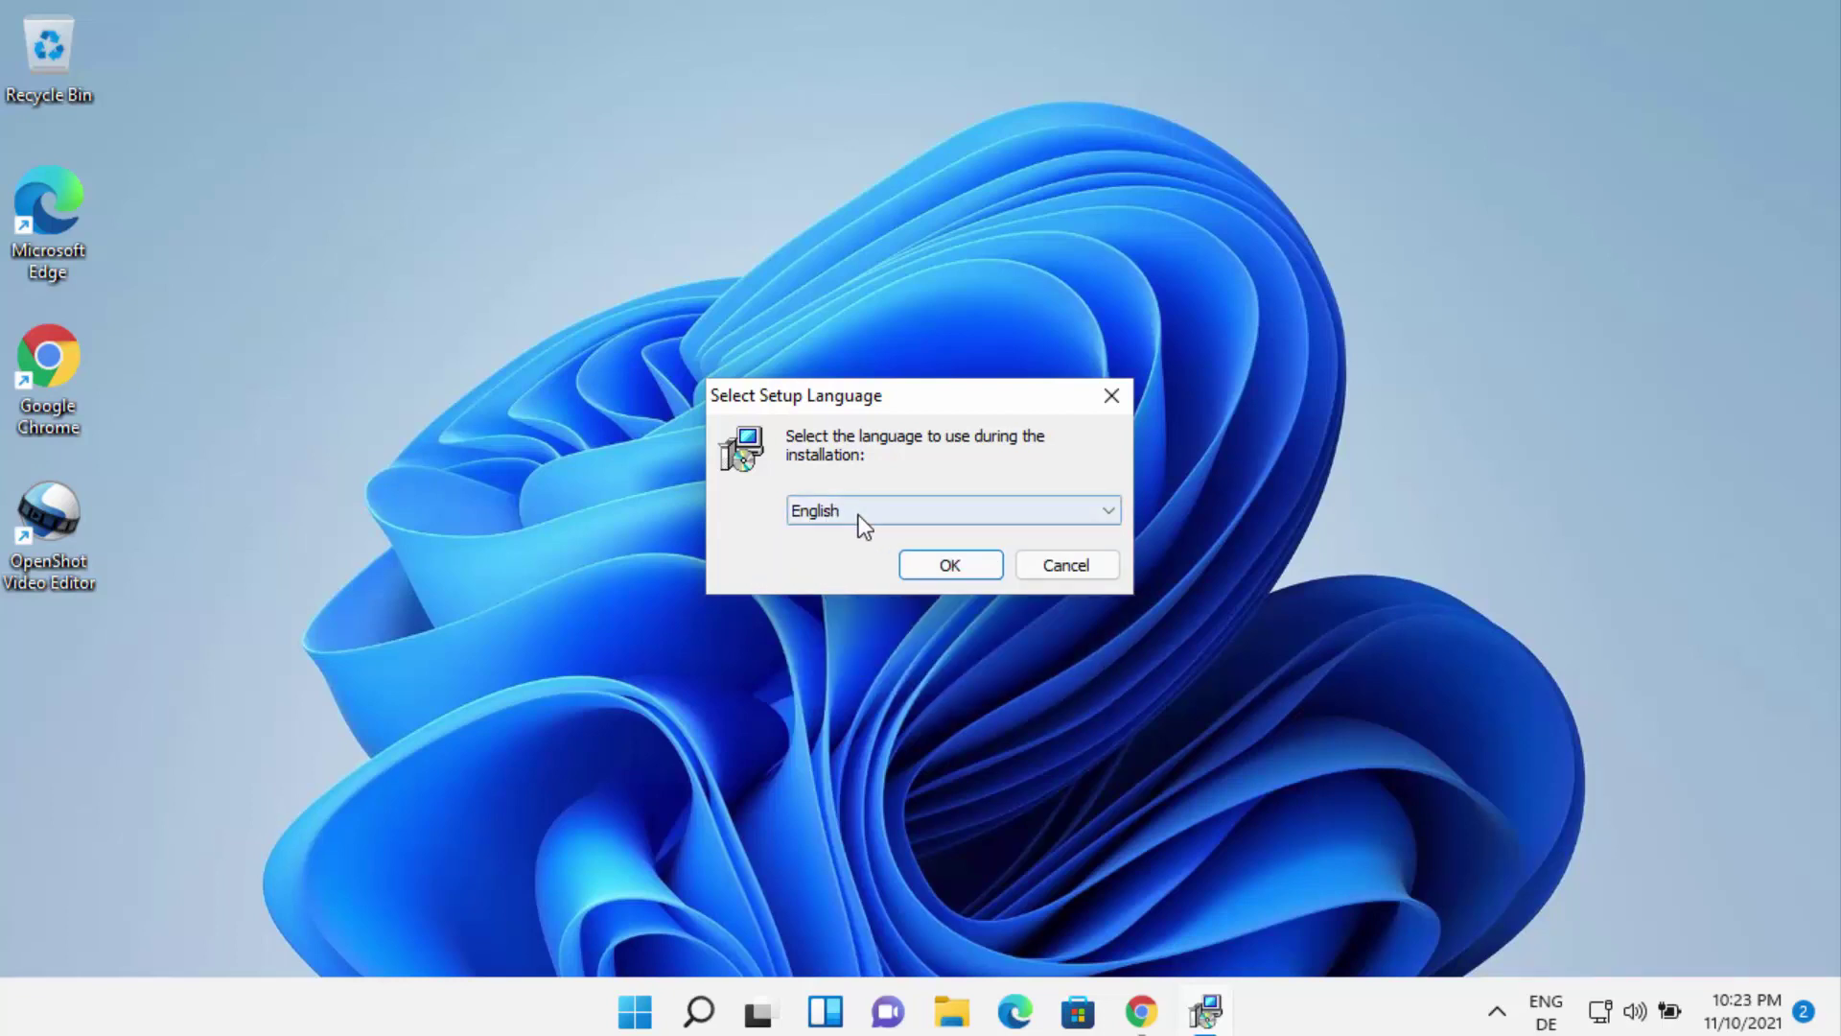
pyautogui.click(934, 575)
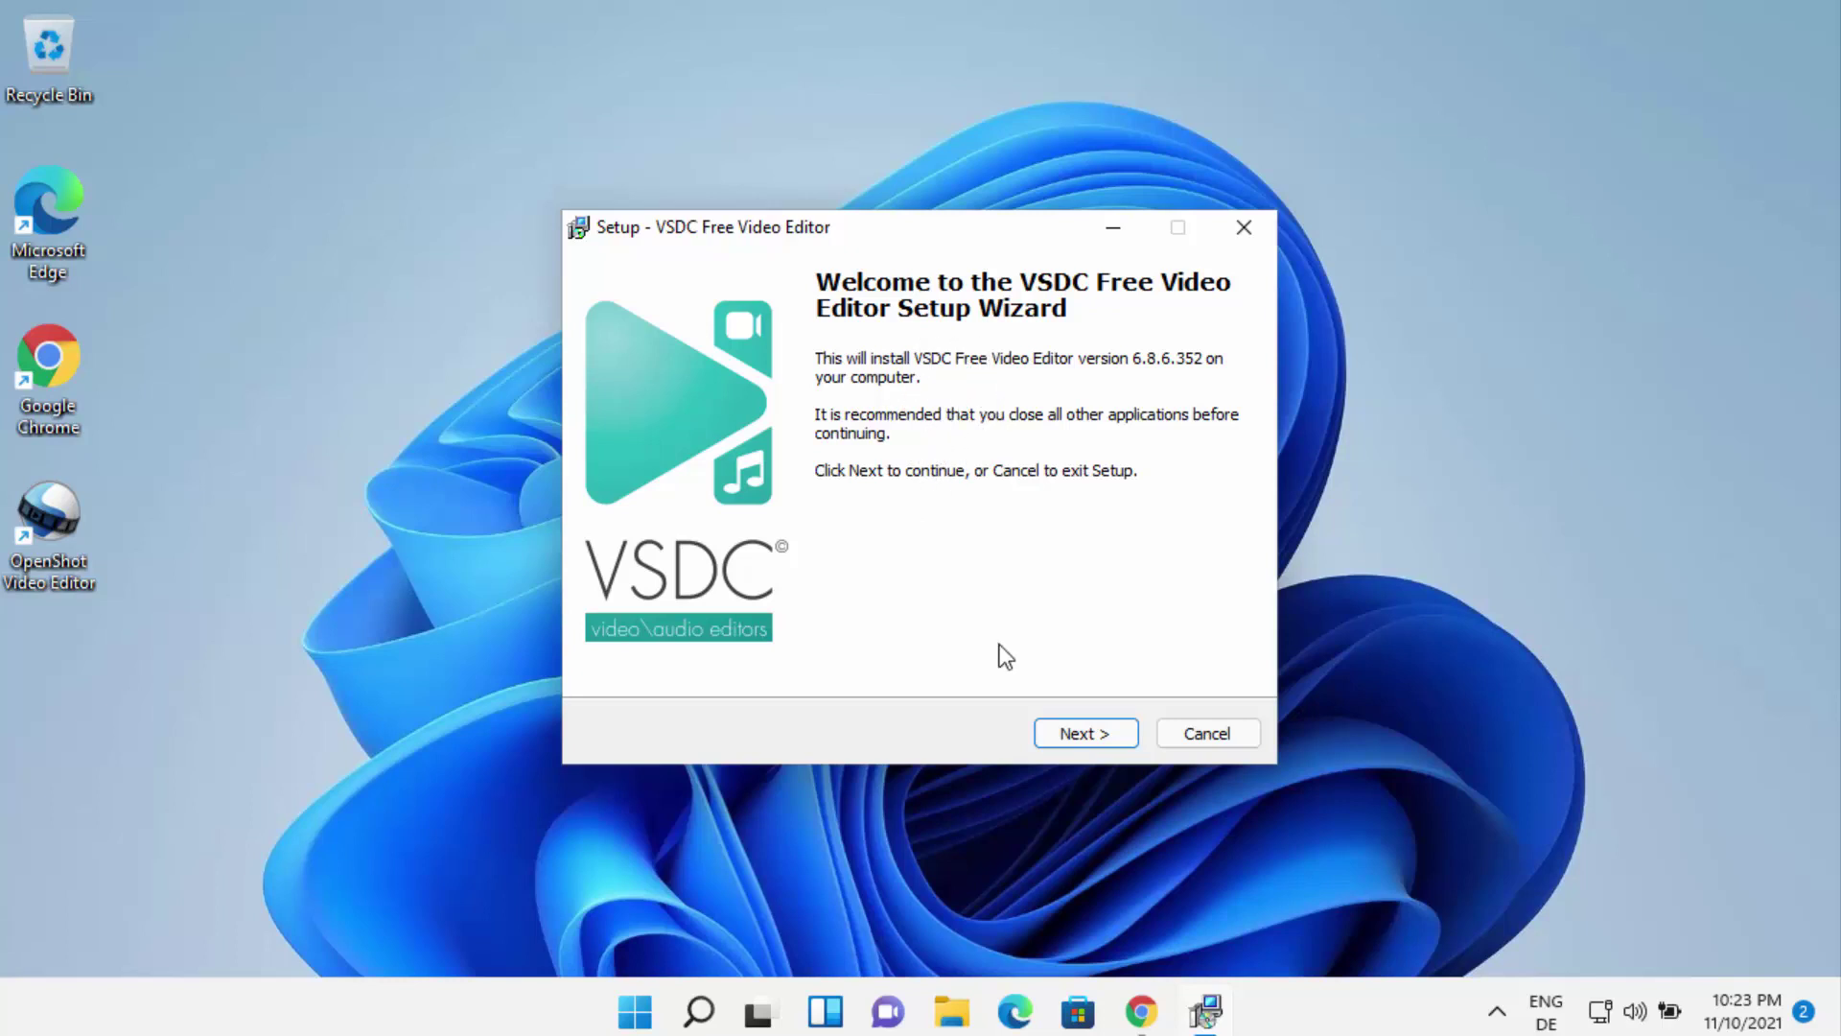
# Step: Pass the welcome page, accept the license agreement, and skim past the information notes
pyautogui.click(1077, 734)
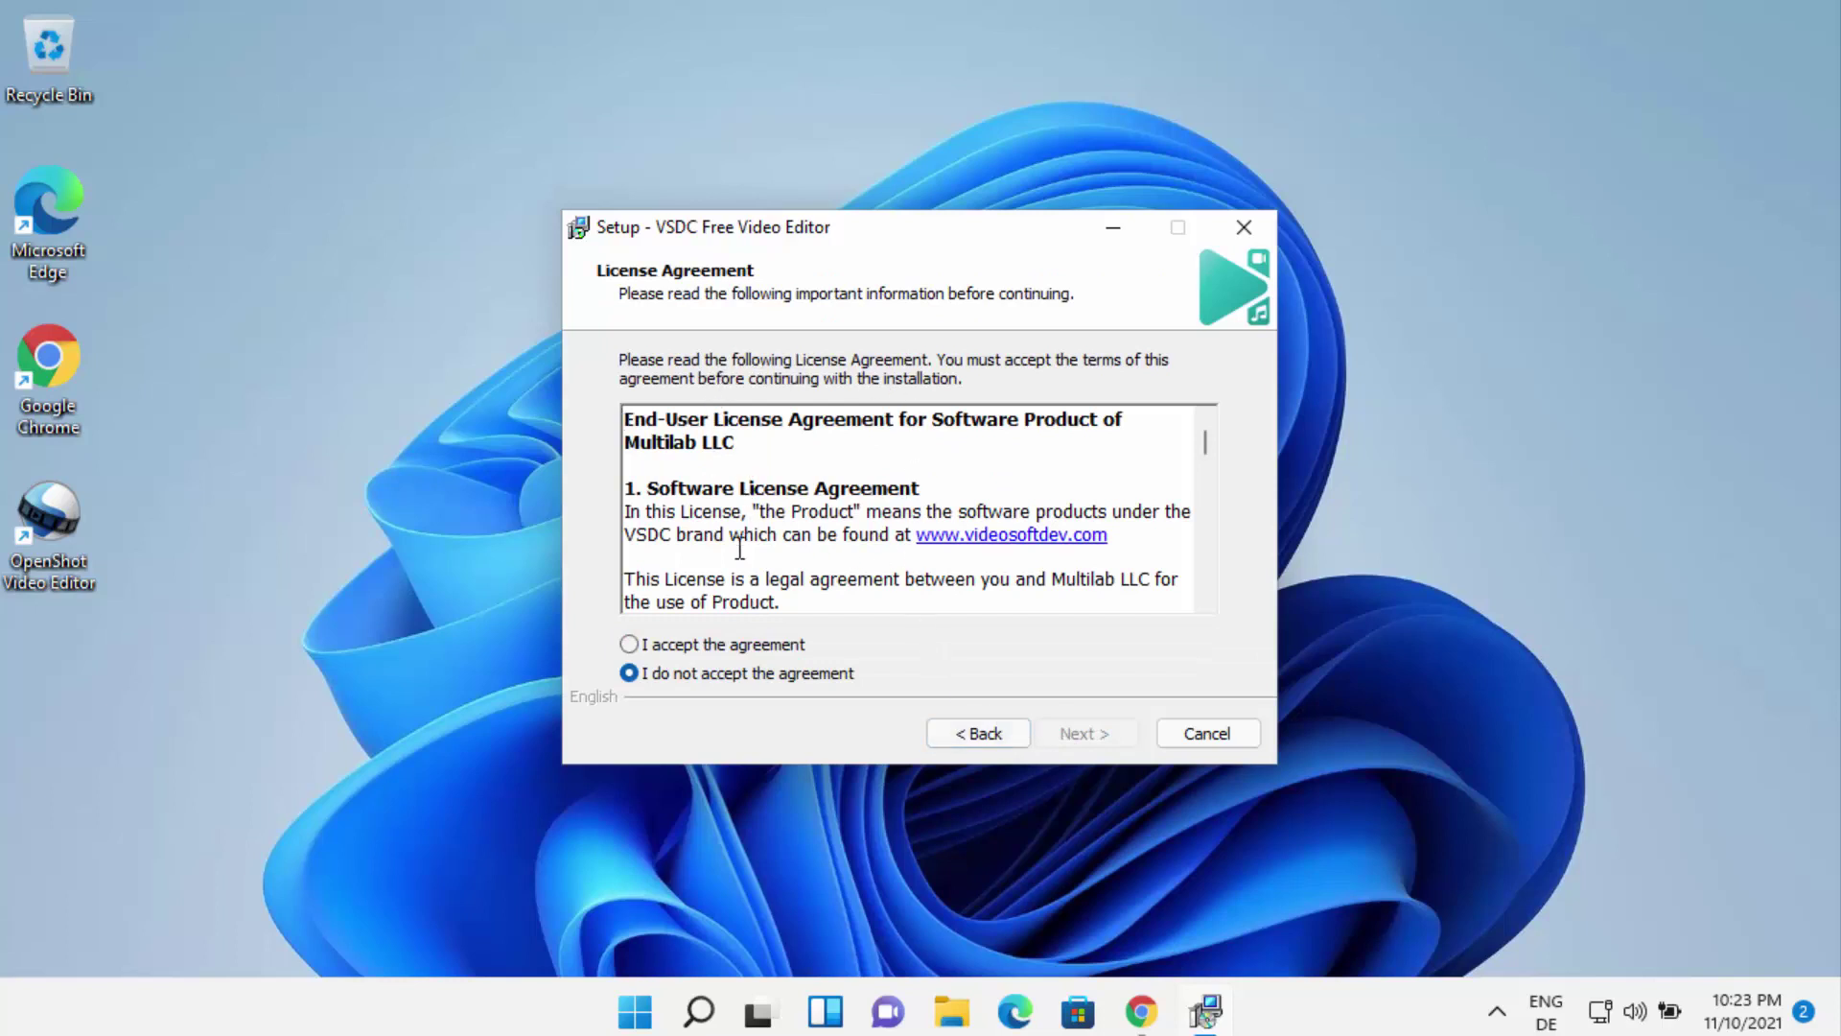
pyautogui.click(628, 644)
pyautogui.click(1082, 737)
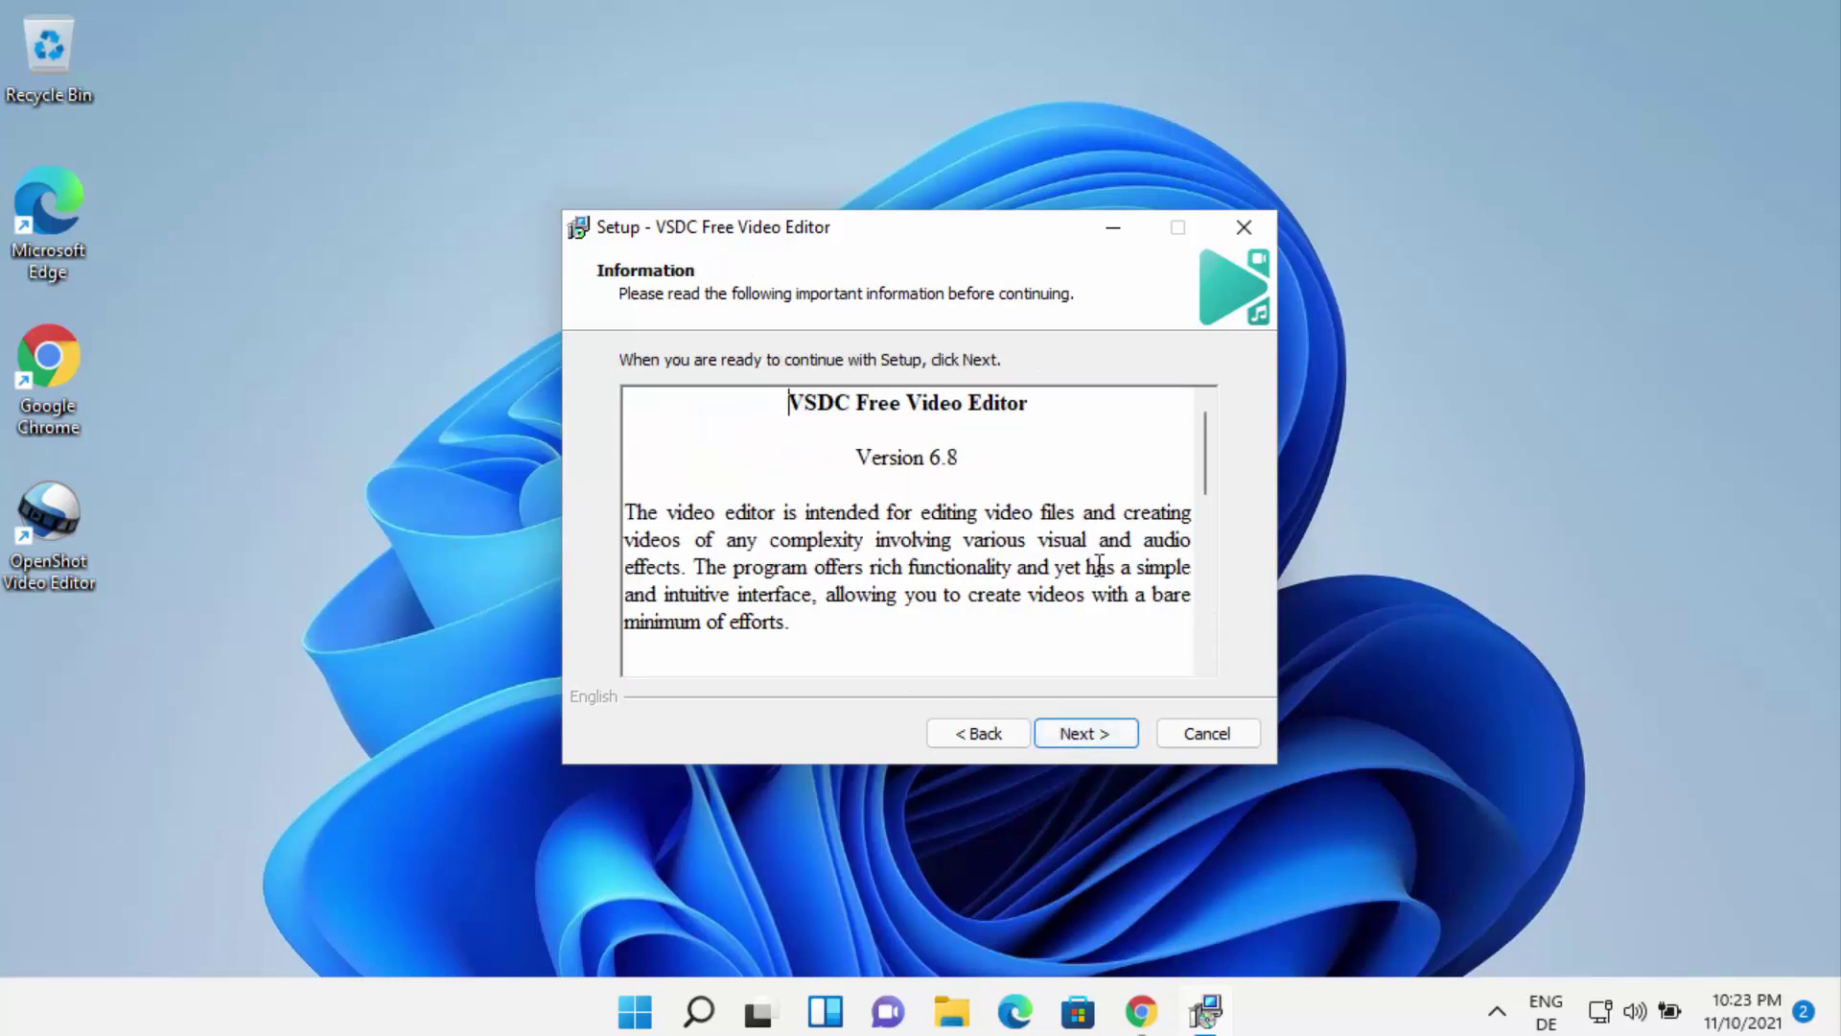
pyautogui.scroll(-1, 1110, 557)
pyautogui.scroll(-8, 1105, 554)
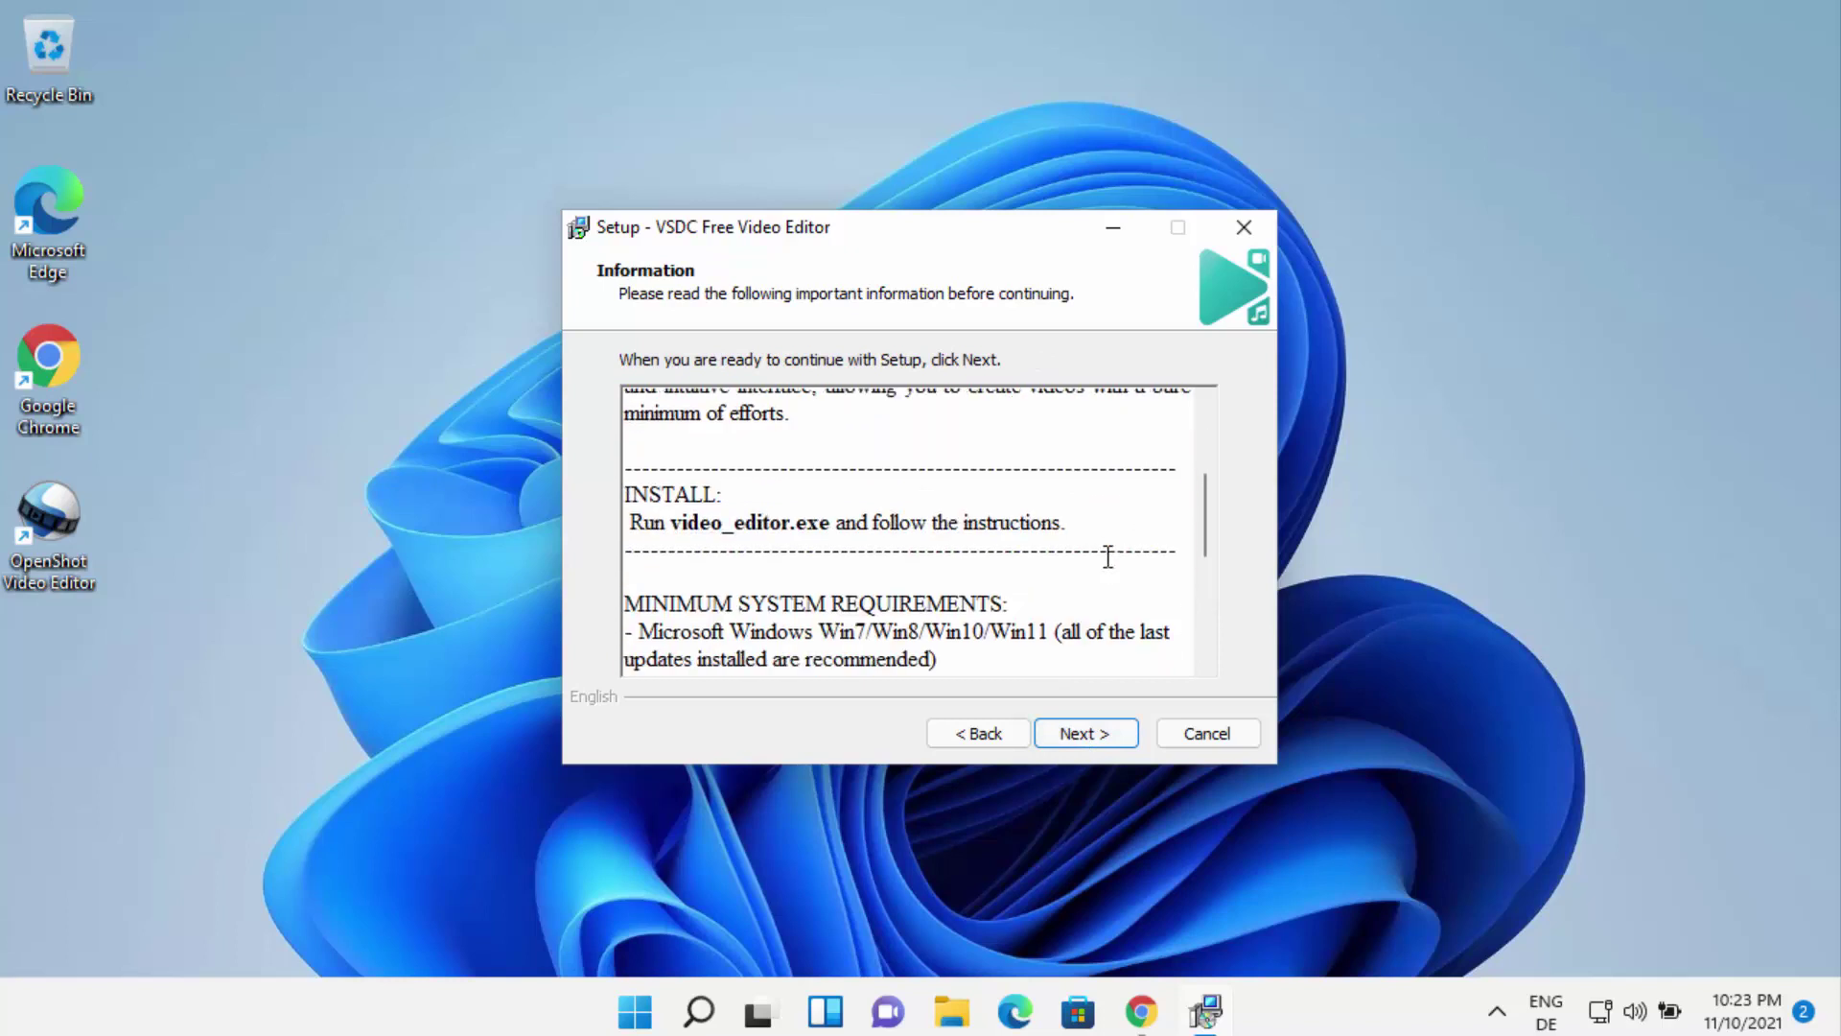
pyautogui.click(1066, 726)
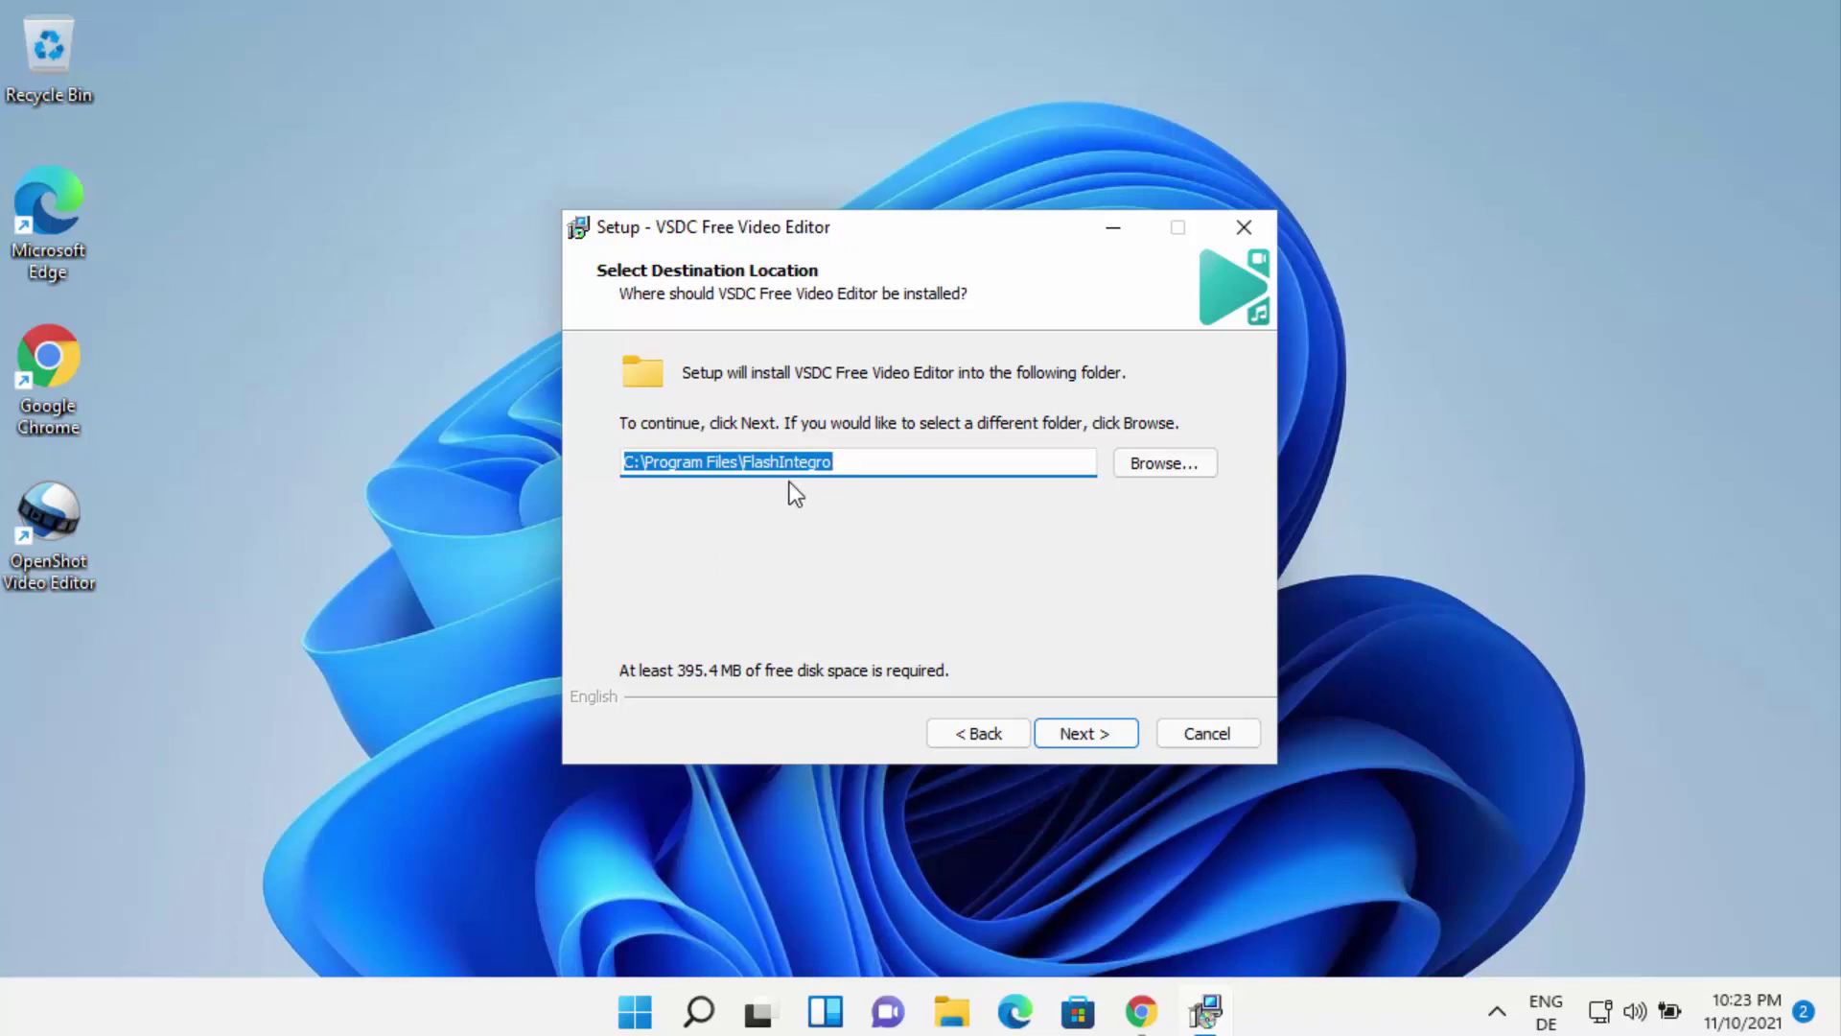
# Step: Accept the default C:\Program Files\FlashIntegro install folder and FlashIntegro Start Menu folder
pyautogui.click(1054, 720)
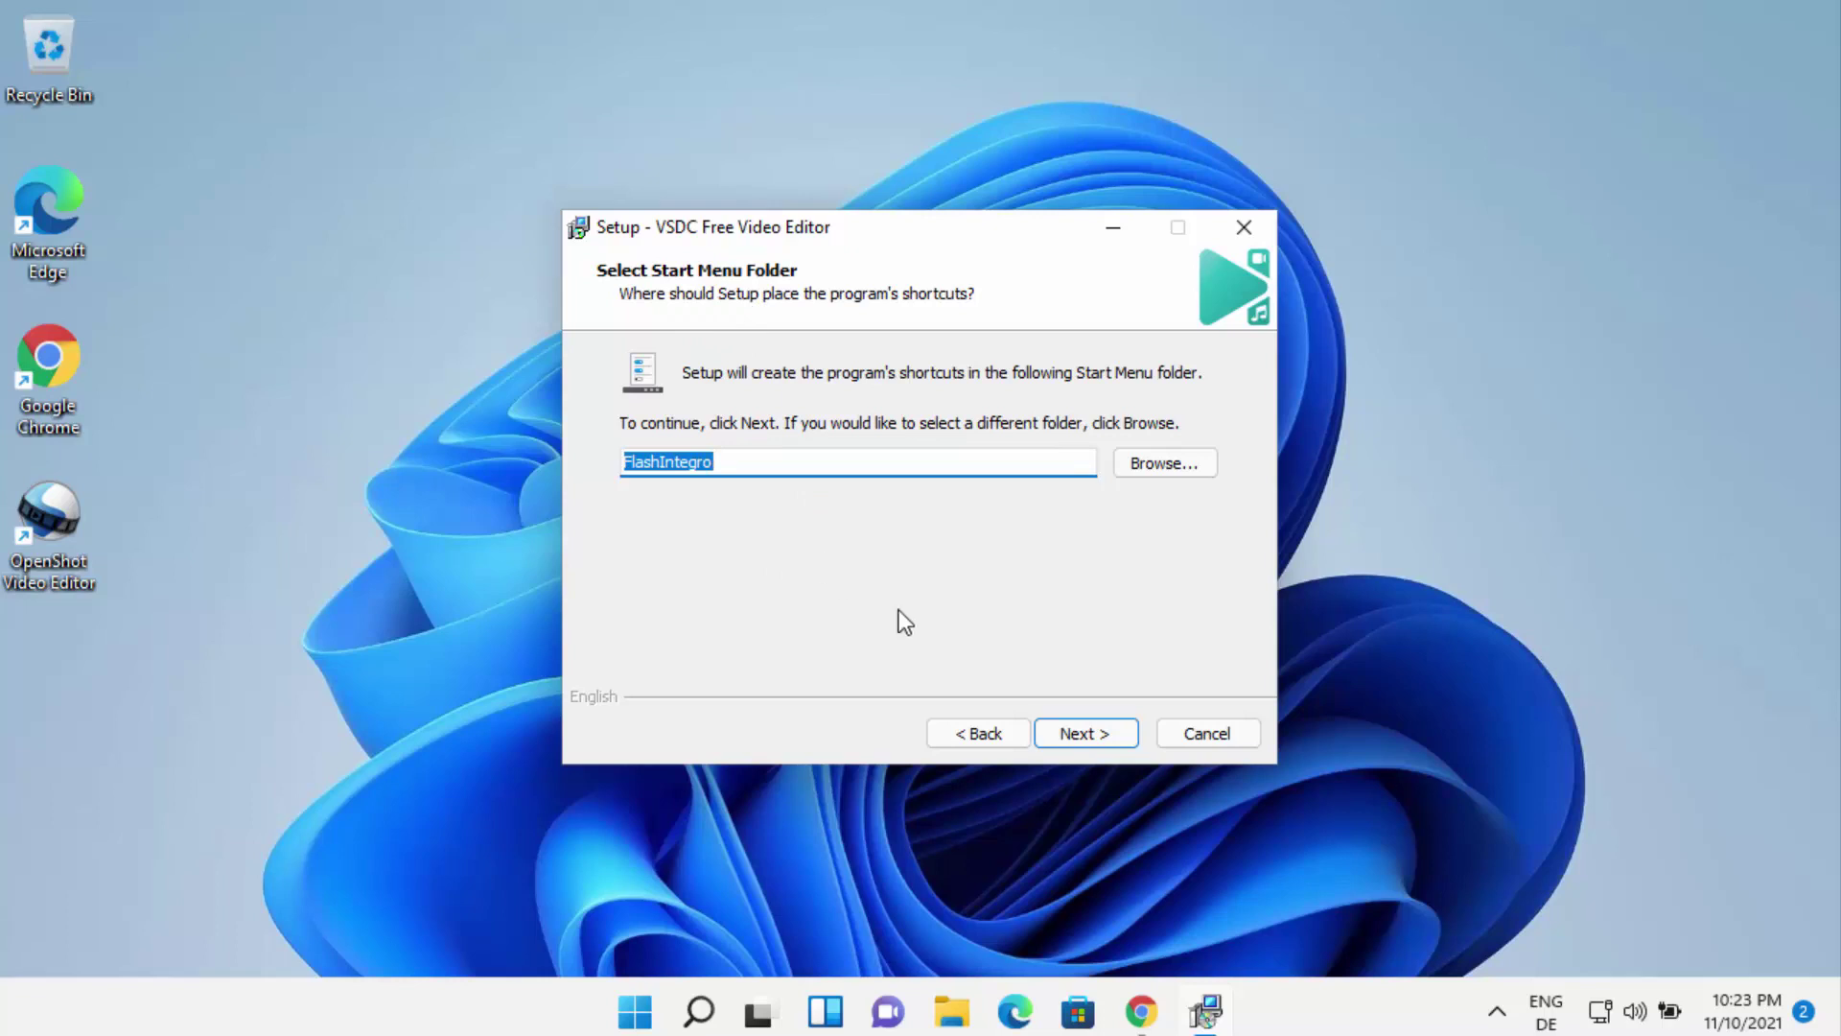
pyautogui.click(1068, 736)
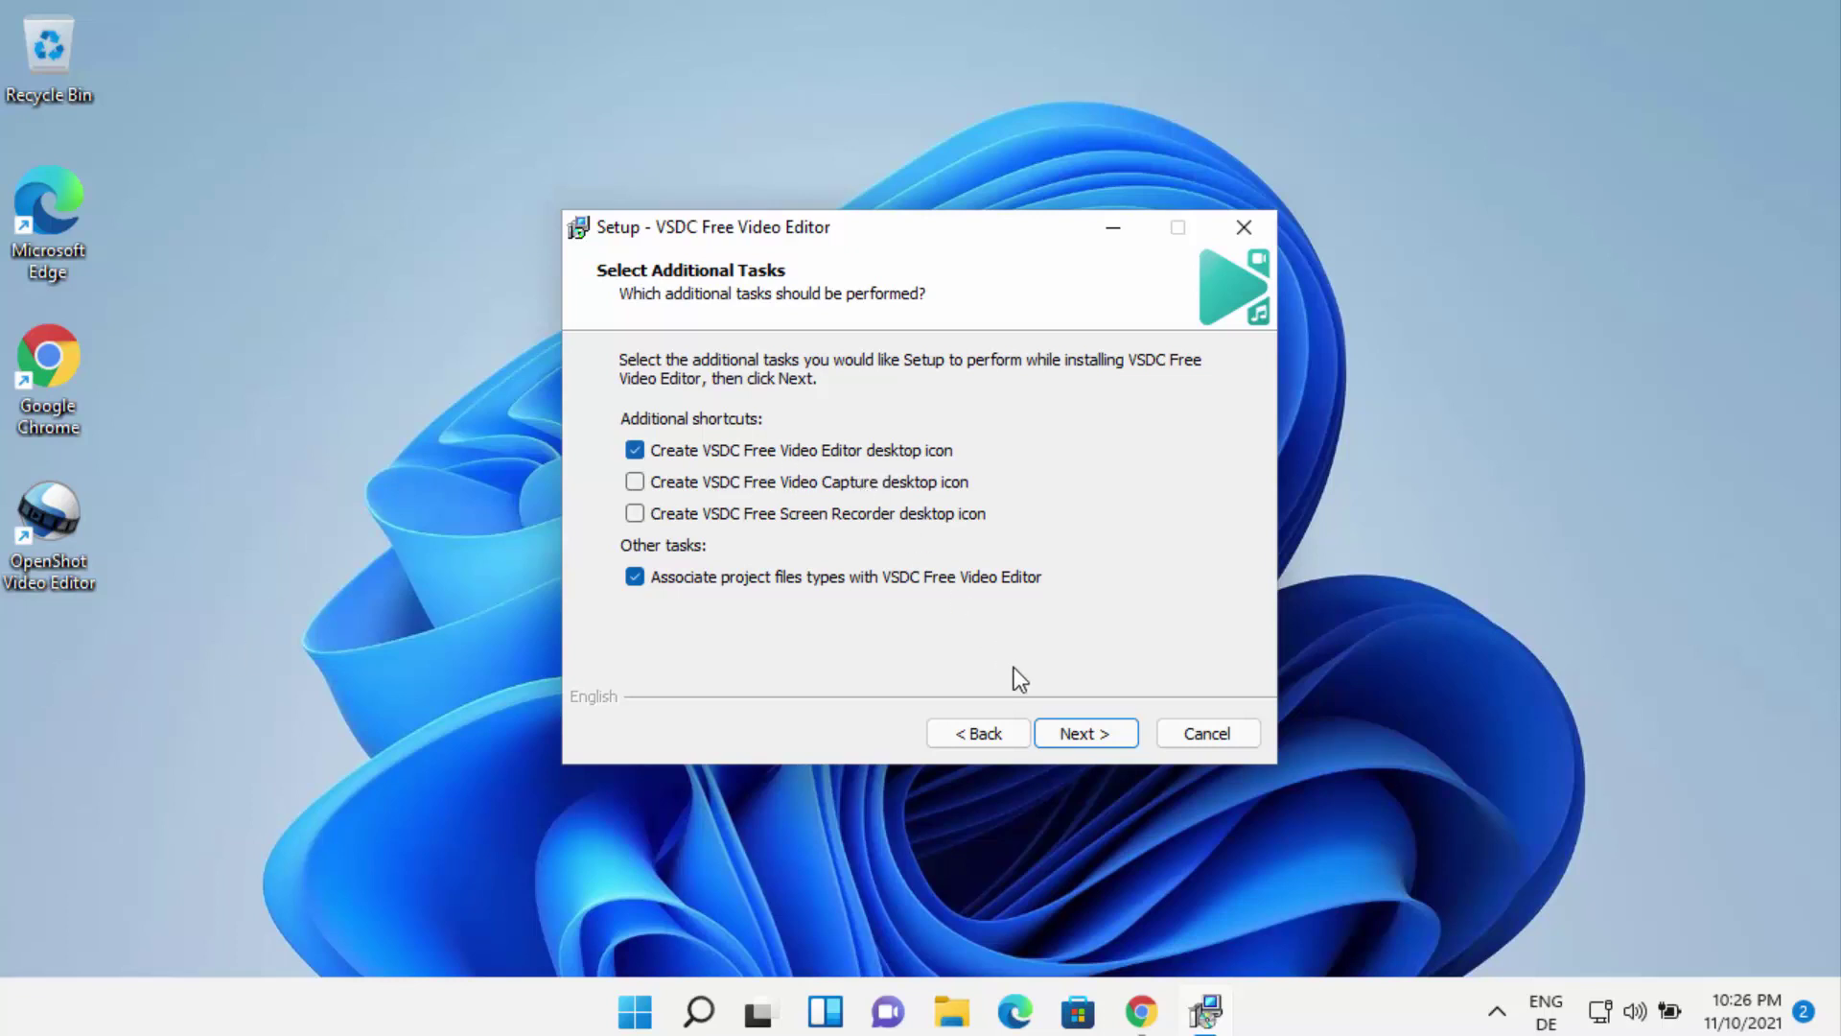
# Step: Keep the desktop icon and file association tasks, install, and hide the thank-you page
pyautogui.click(1078, 733)
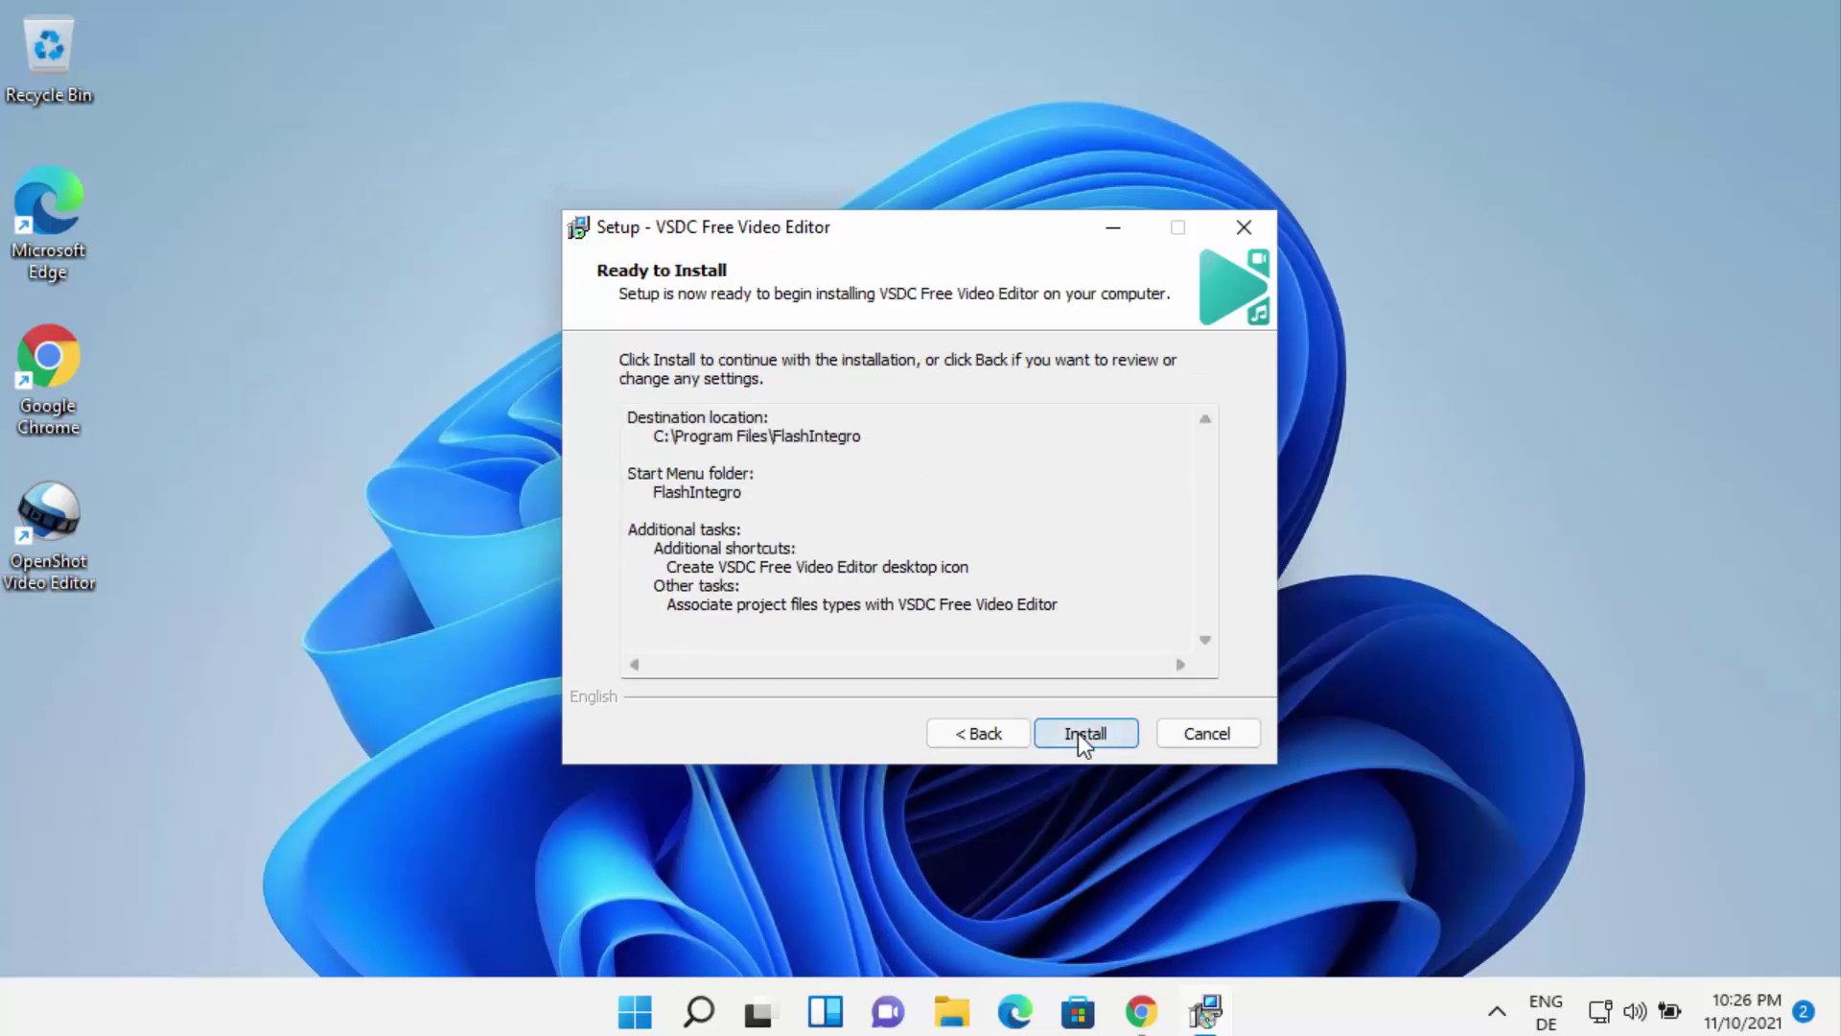
pyautogui.click(1083, 735)
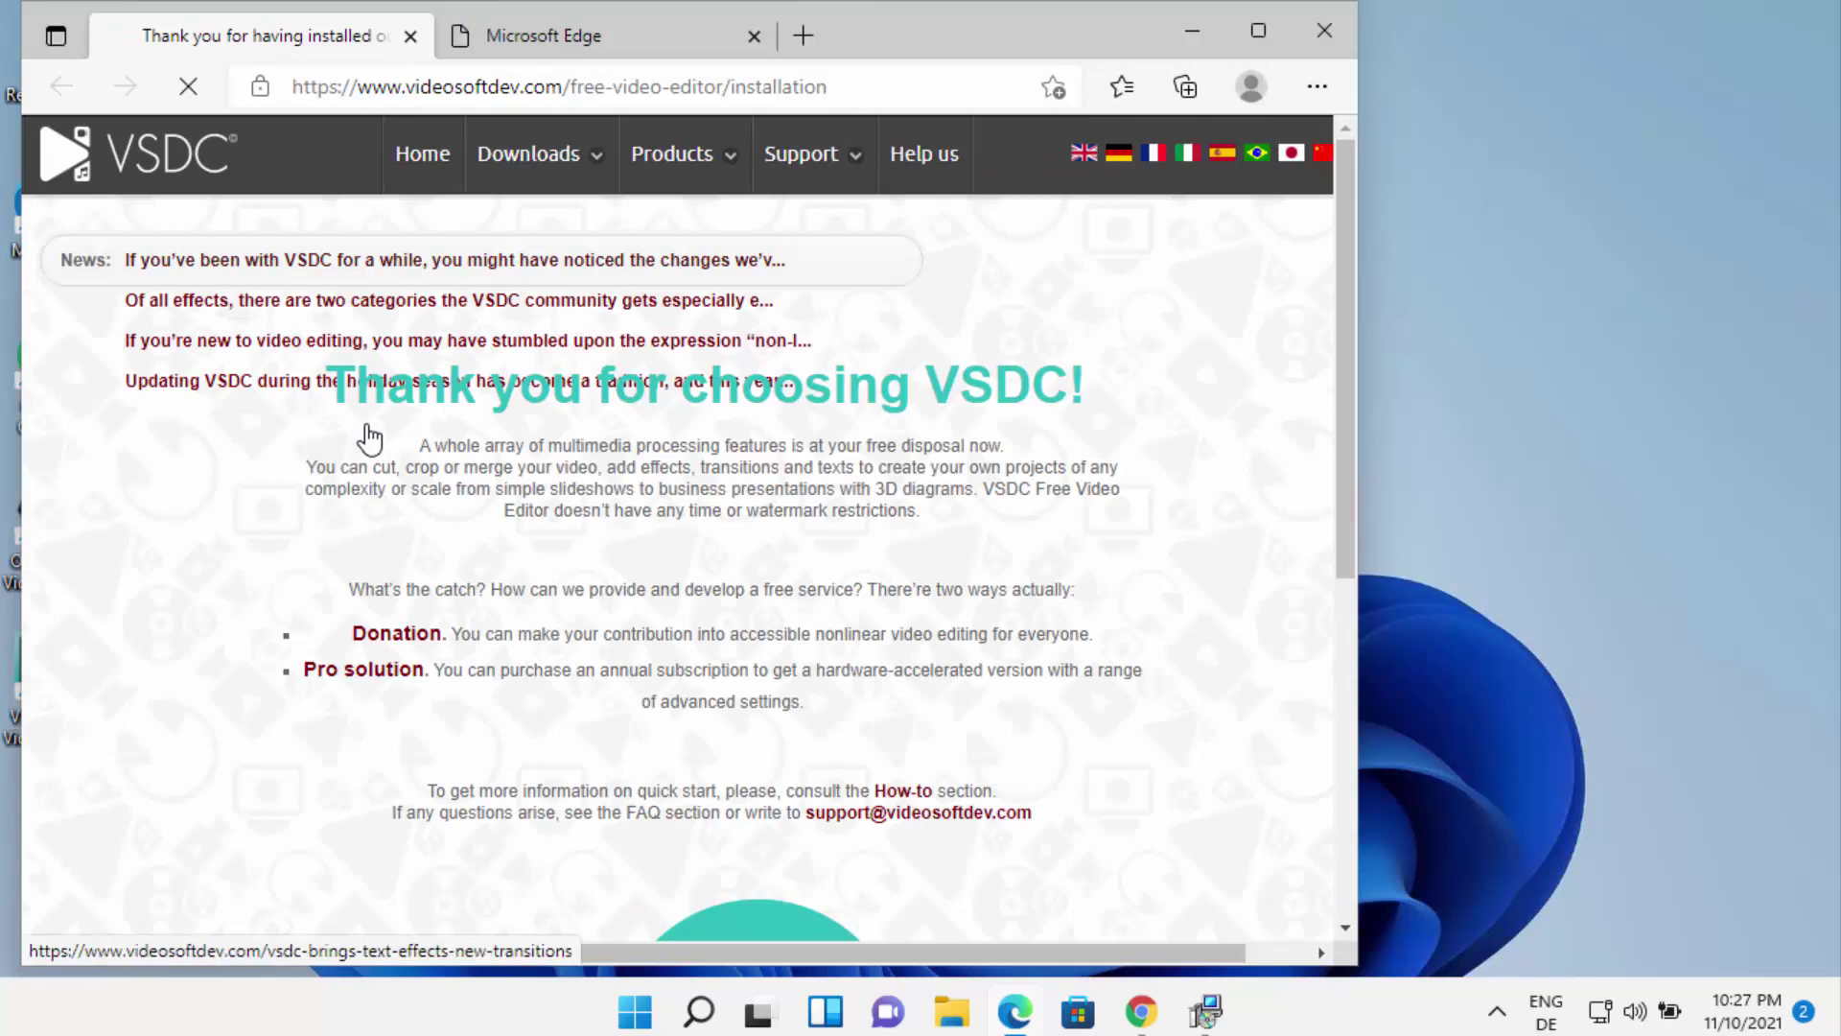
pyautogui.click(1192, 39)
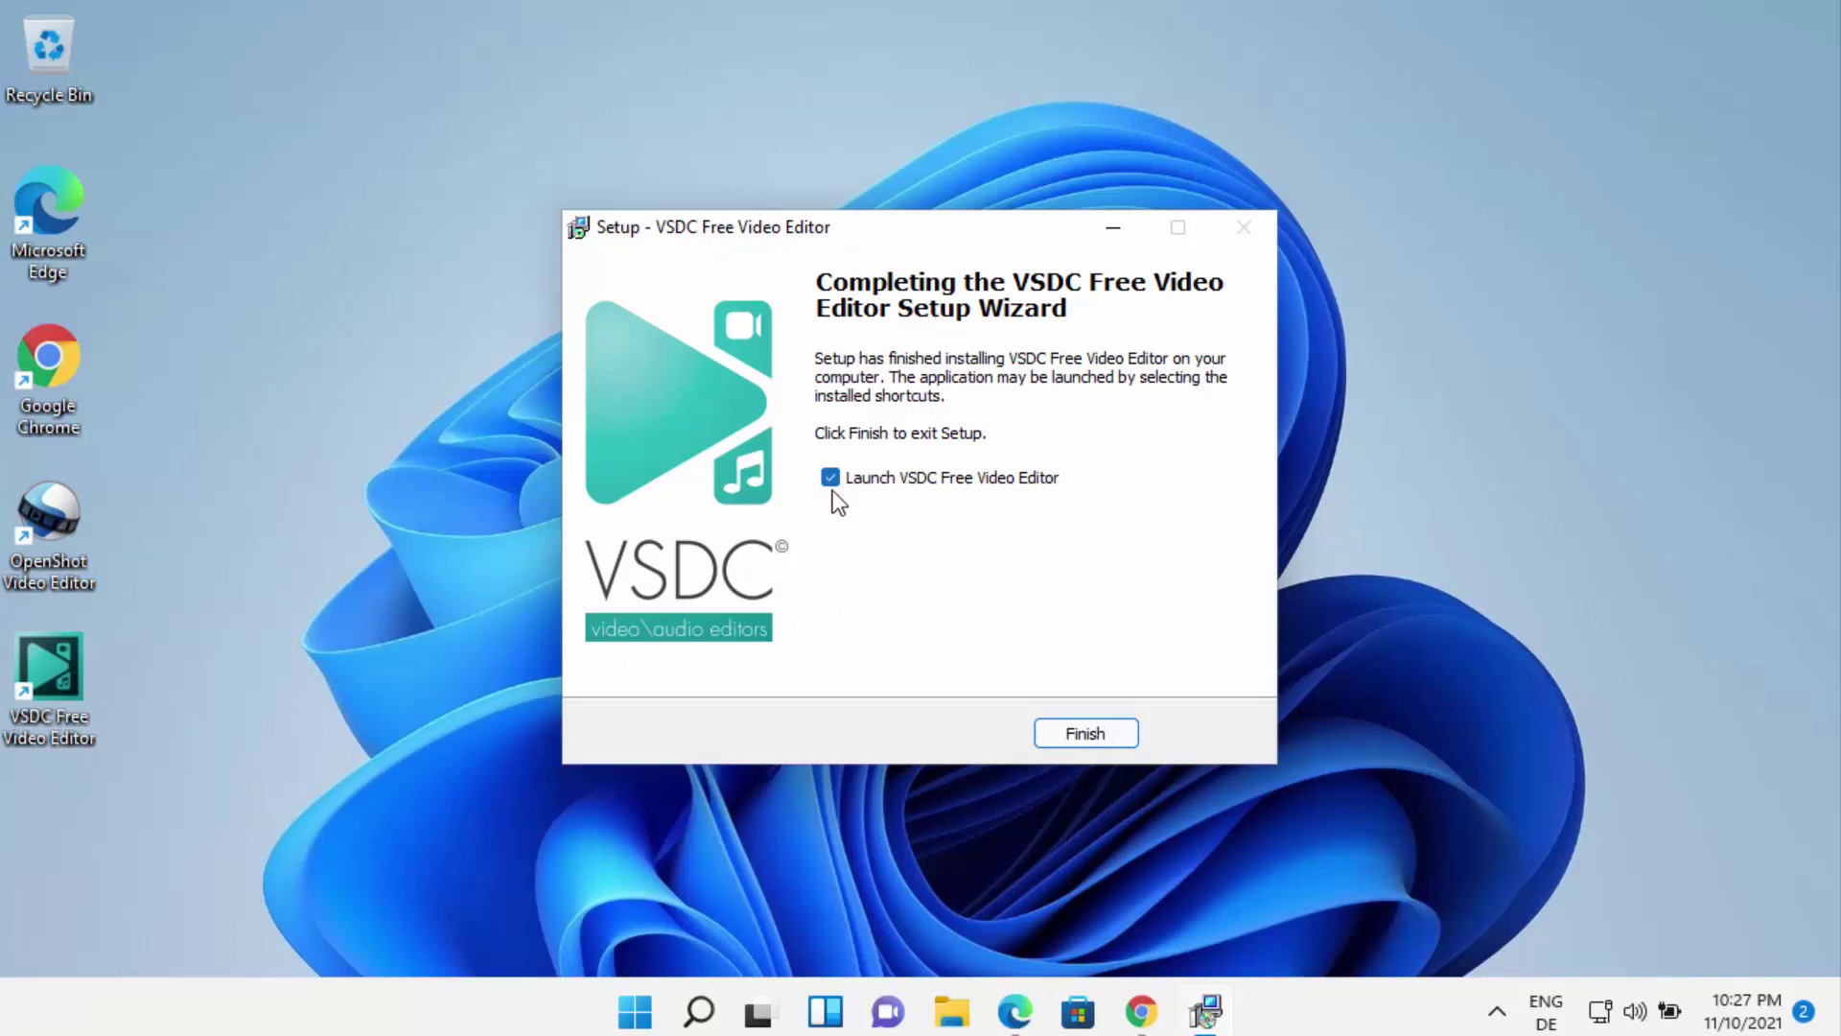
# Step: Launch VSDC on finishing setup, close the Pro promotion and updater notice, and maximize it
pyautogui.click(1088, 738)
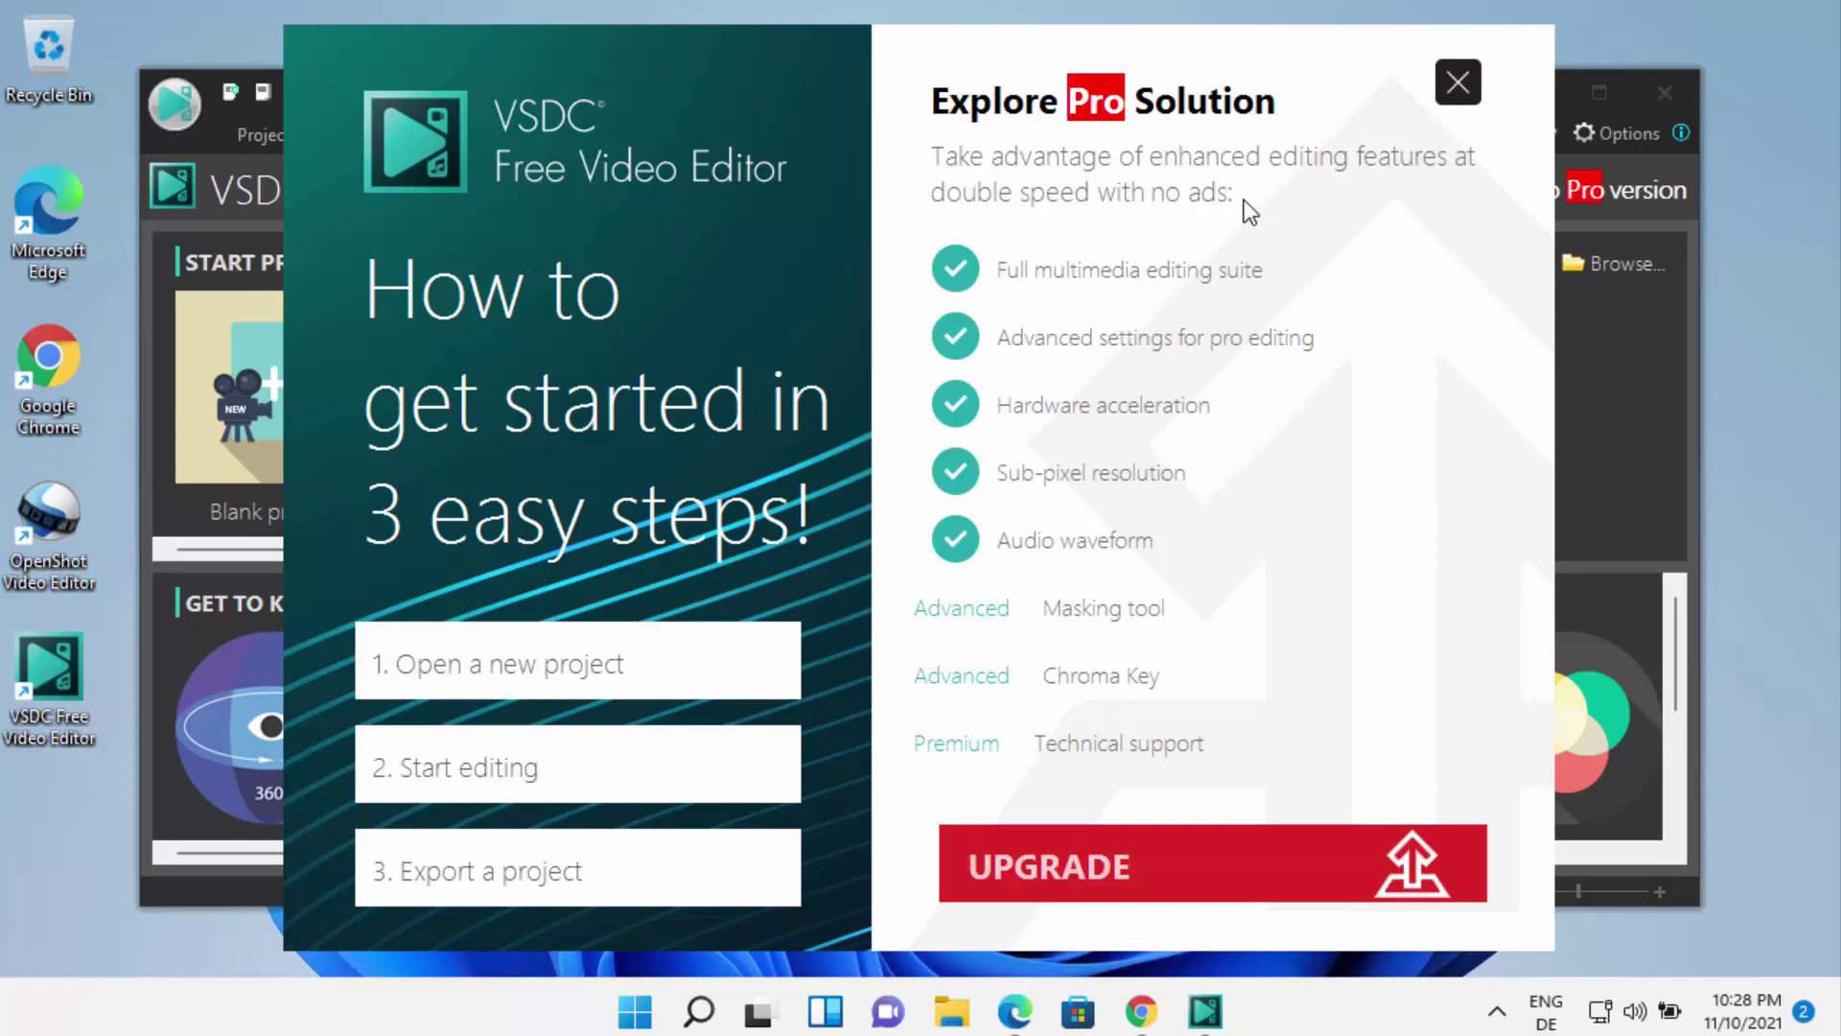
pyautogui.click(1457, 83)
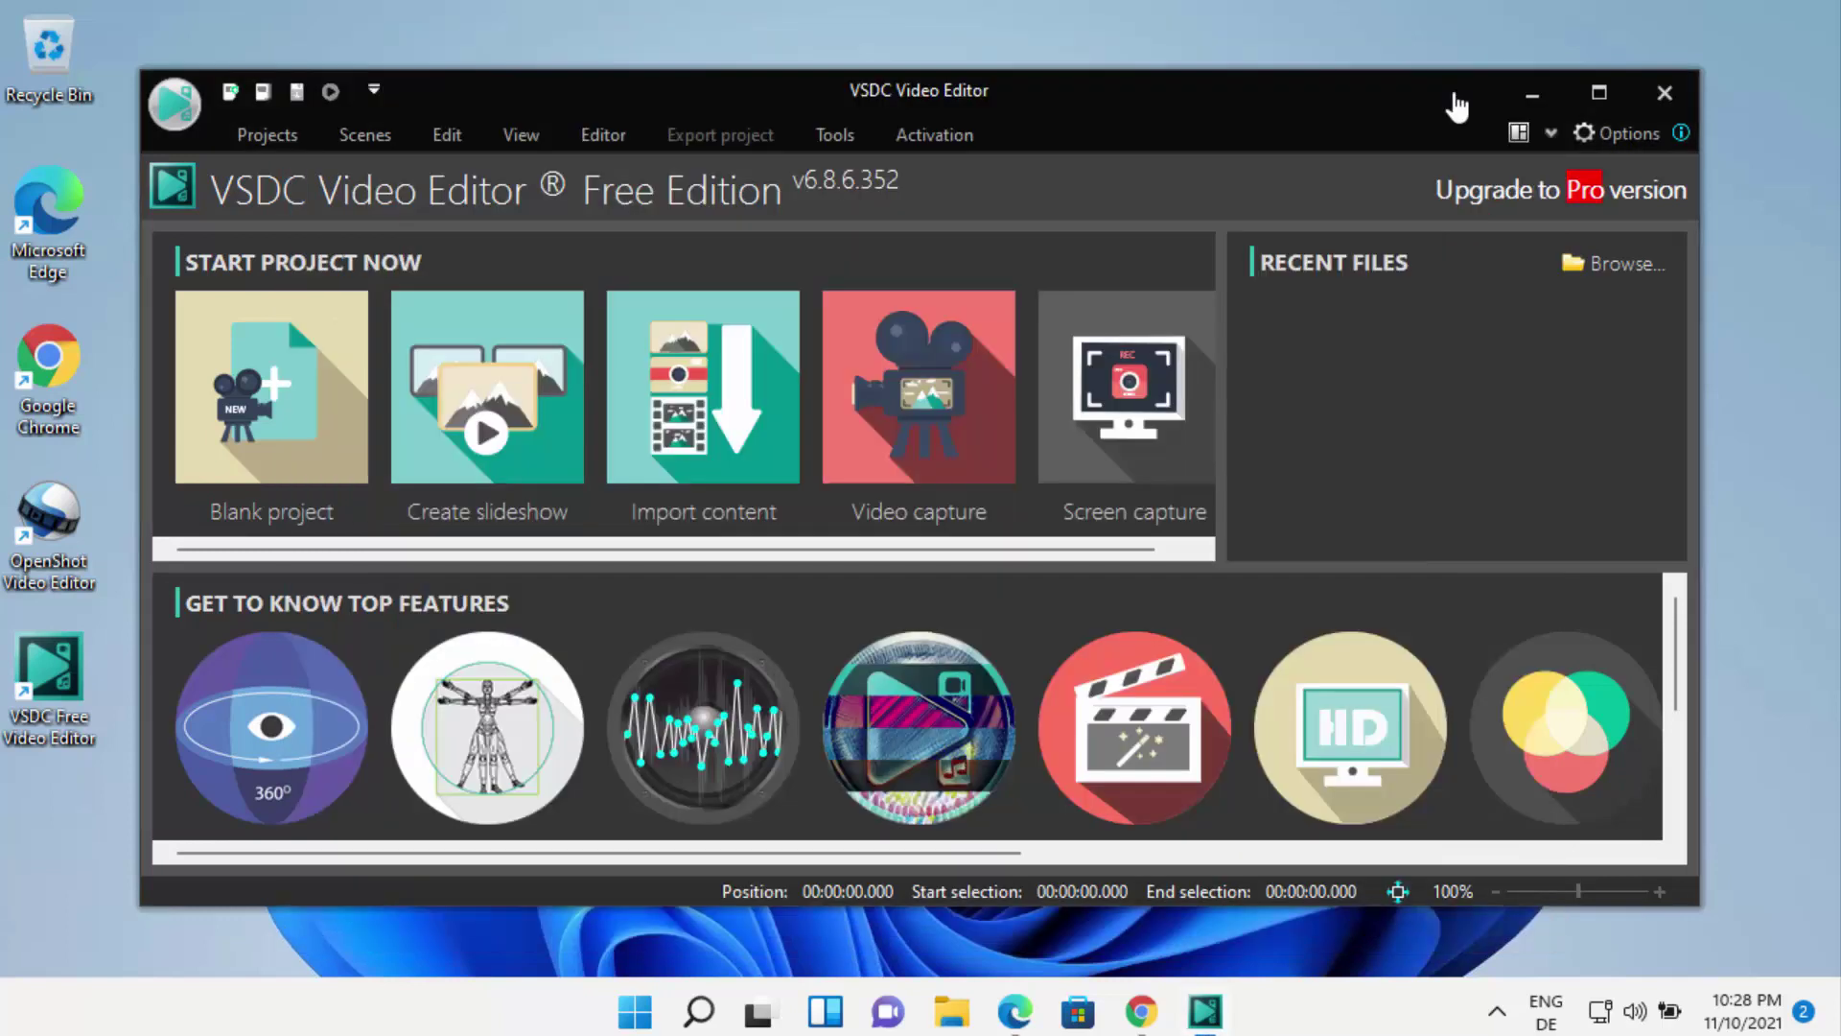
pyautogui.click(1583, 96)
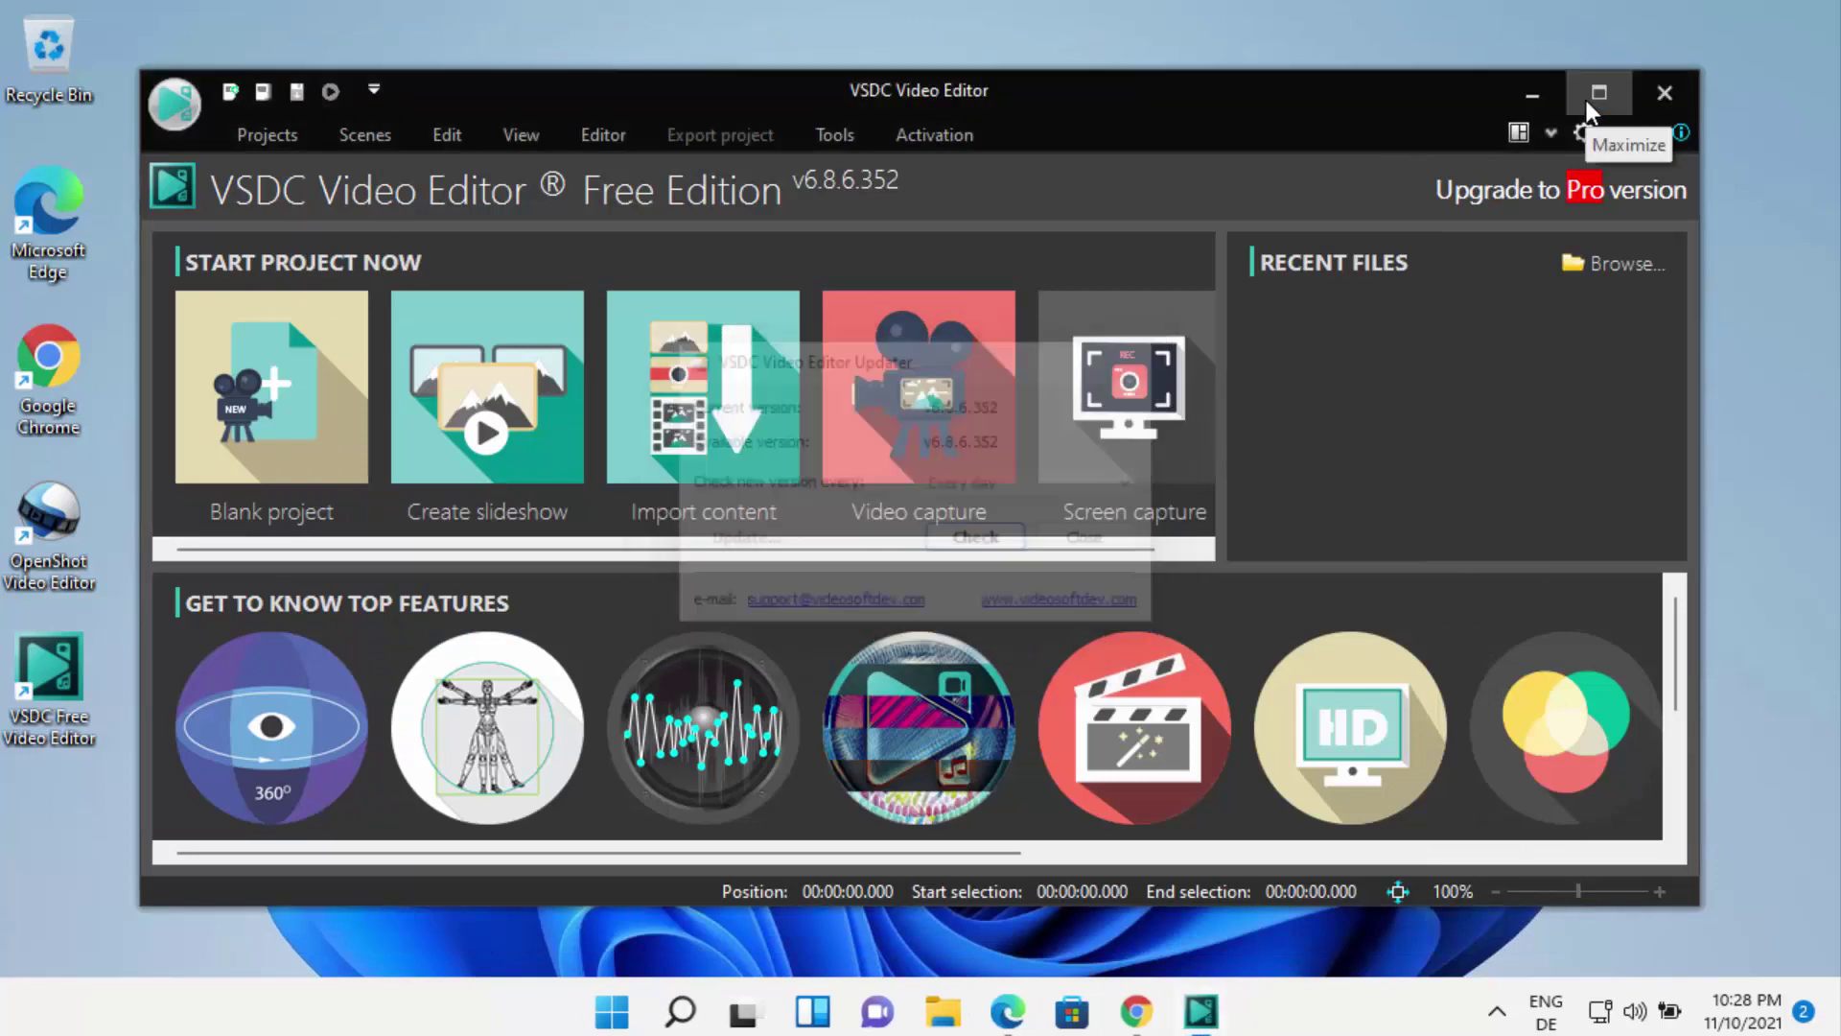
pyautogui.click(1592, 91)
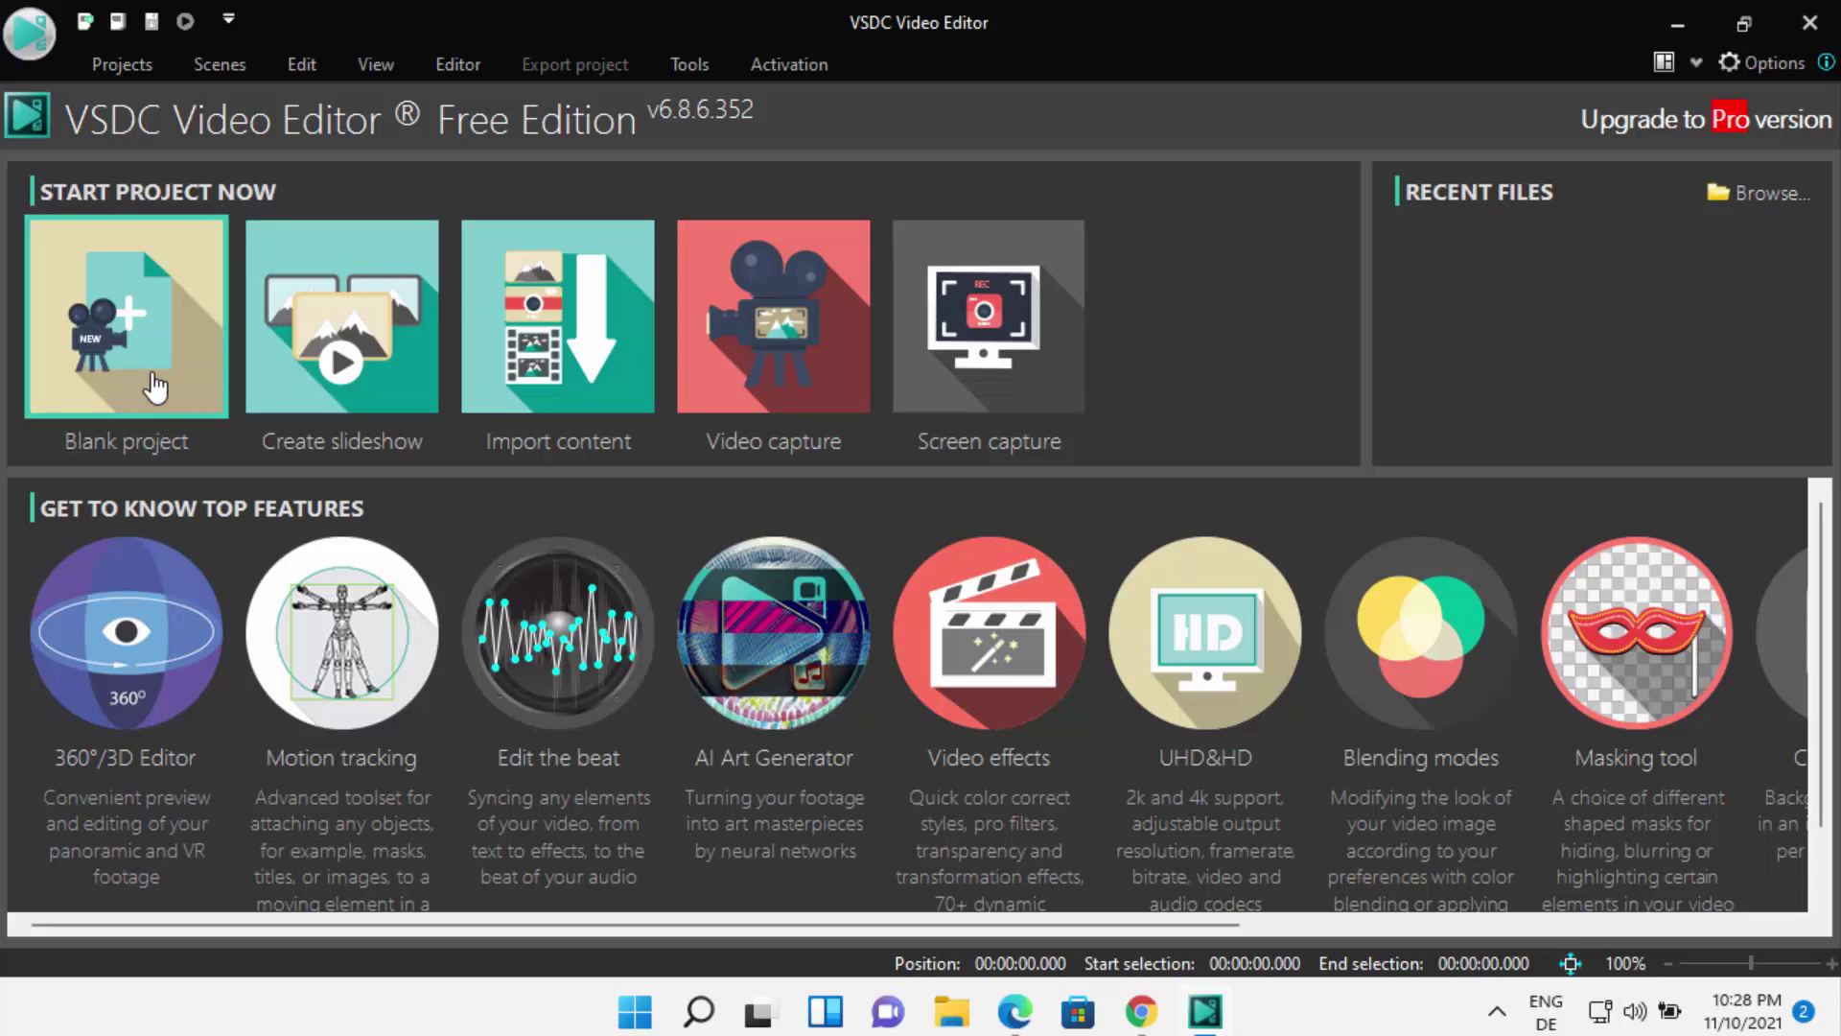
# Step: Start a blank project, keeping the default Full HD 1920x1080, 30 fps settings
pyautogui.click(120, 339)
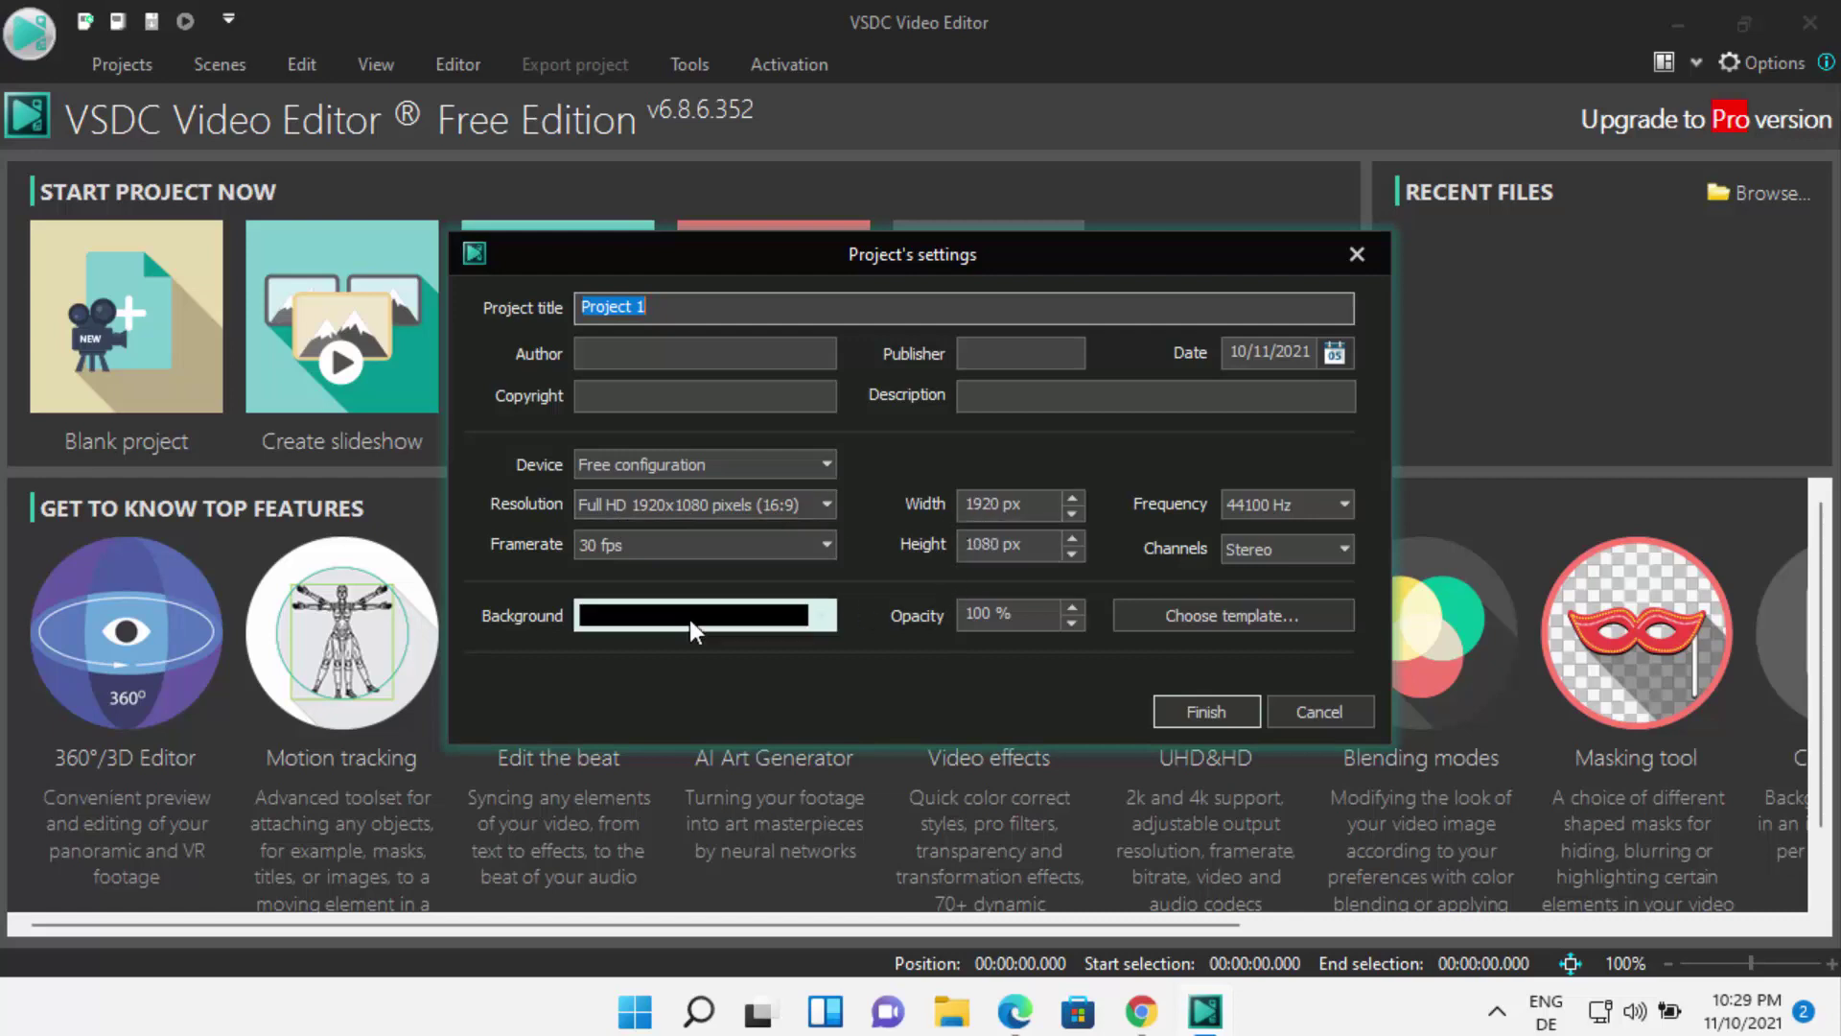
pyautogui.click(1189, 720)
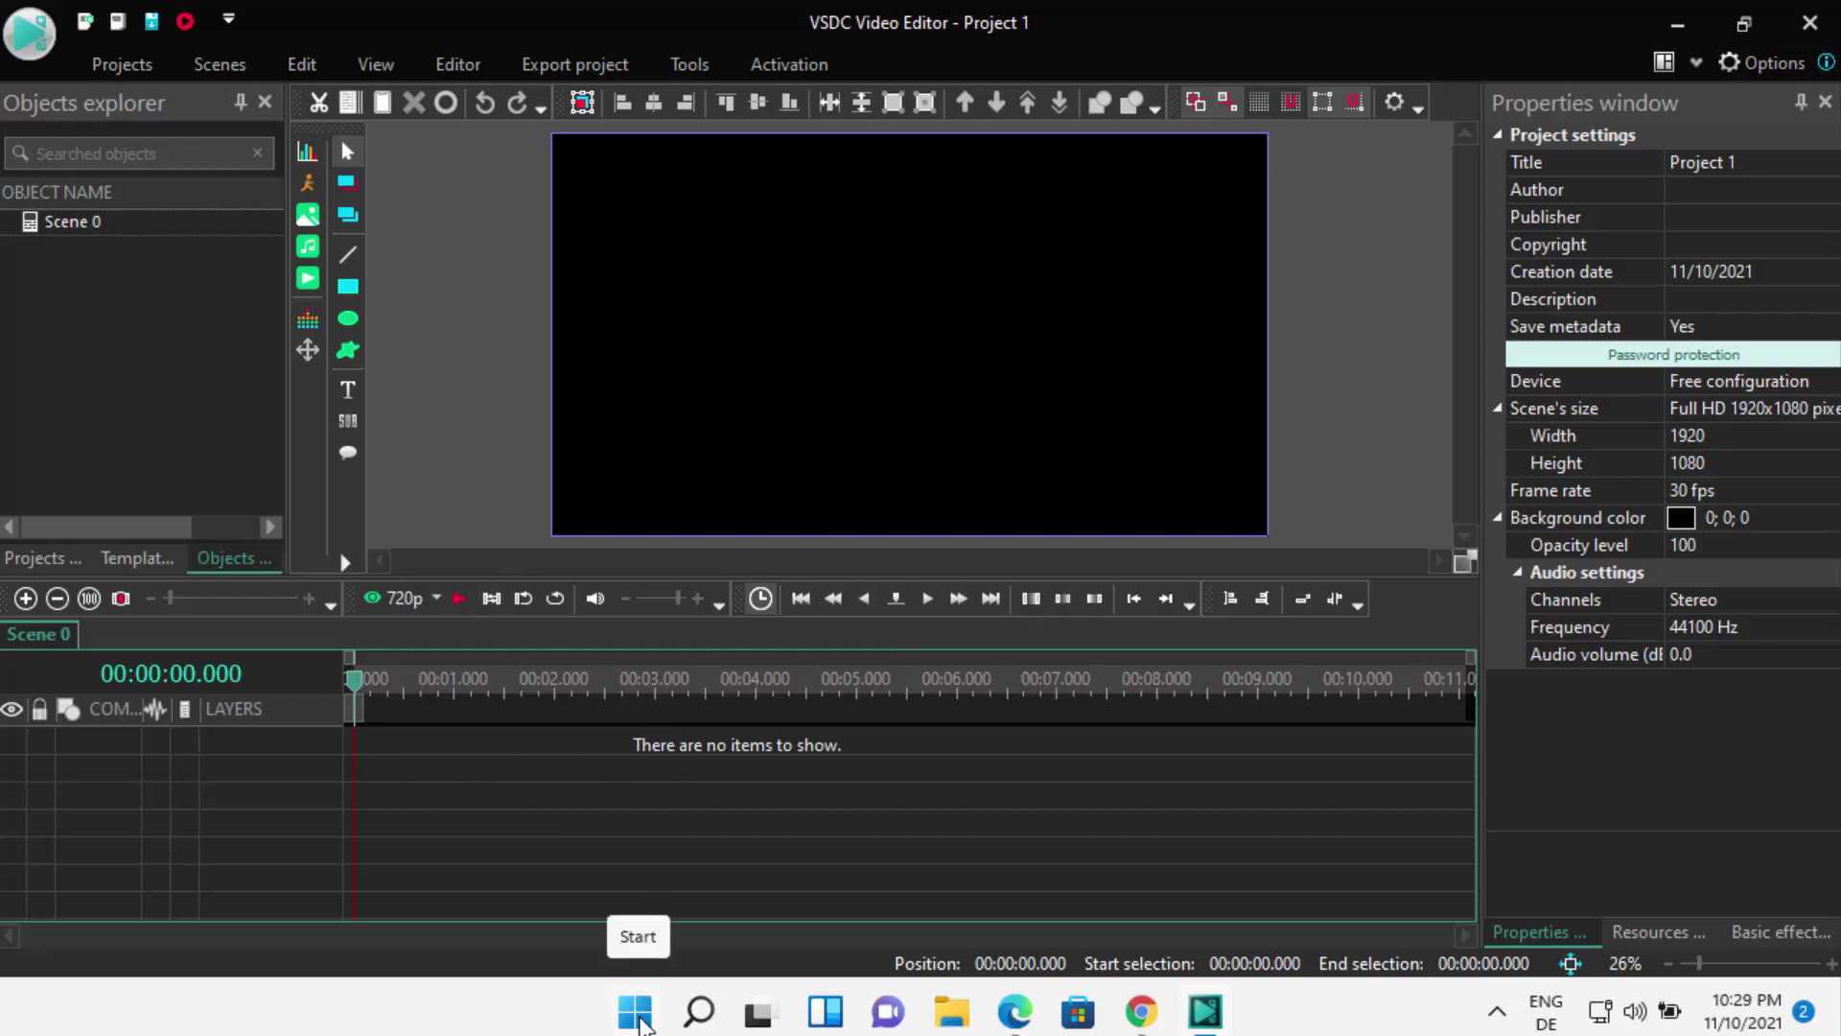
pyautogui.click(641, 1025)
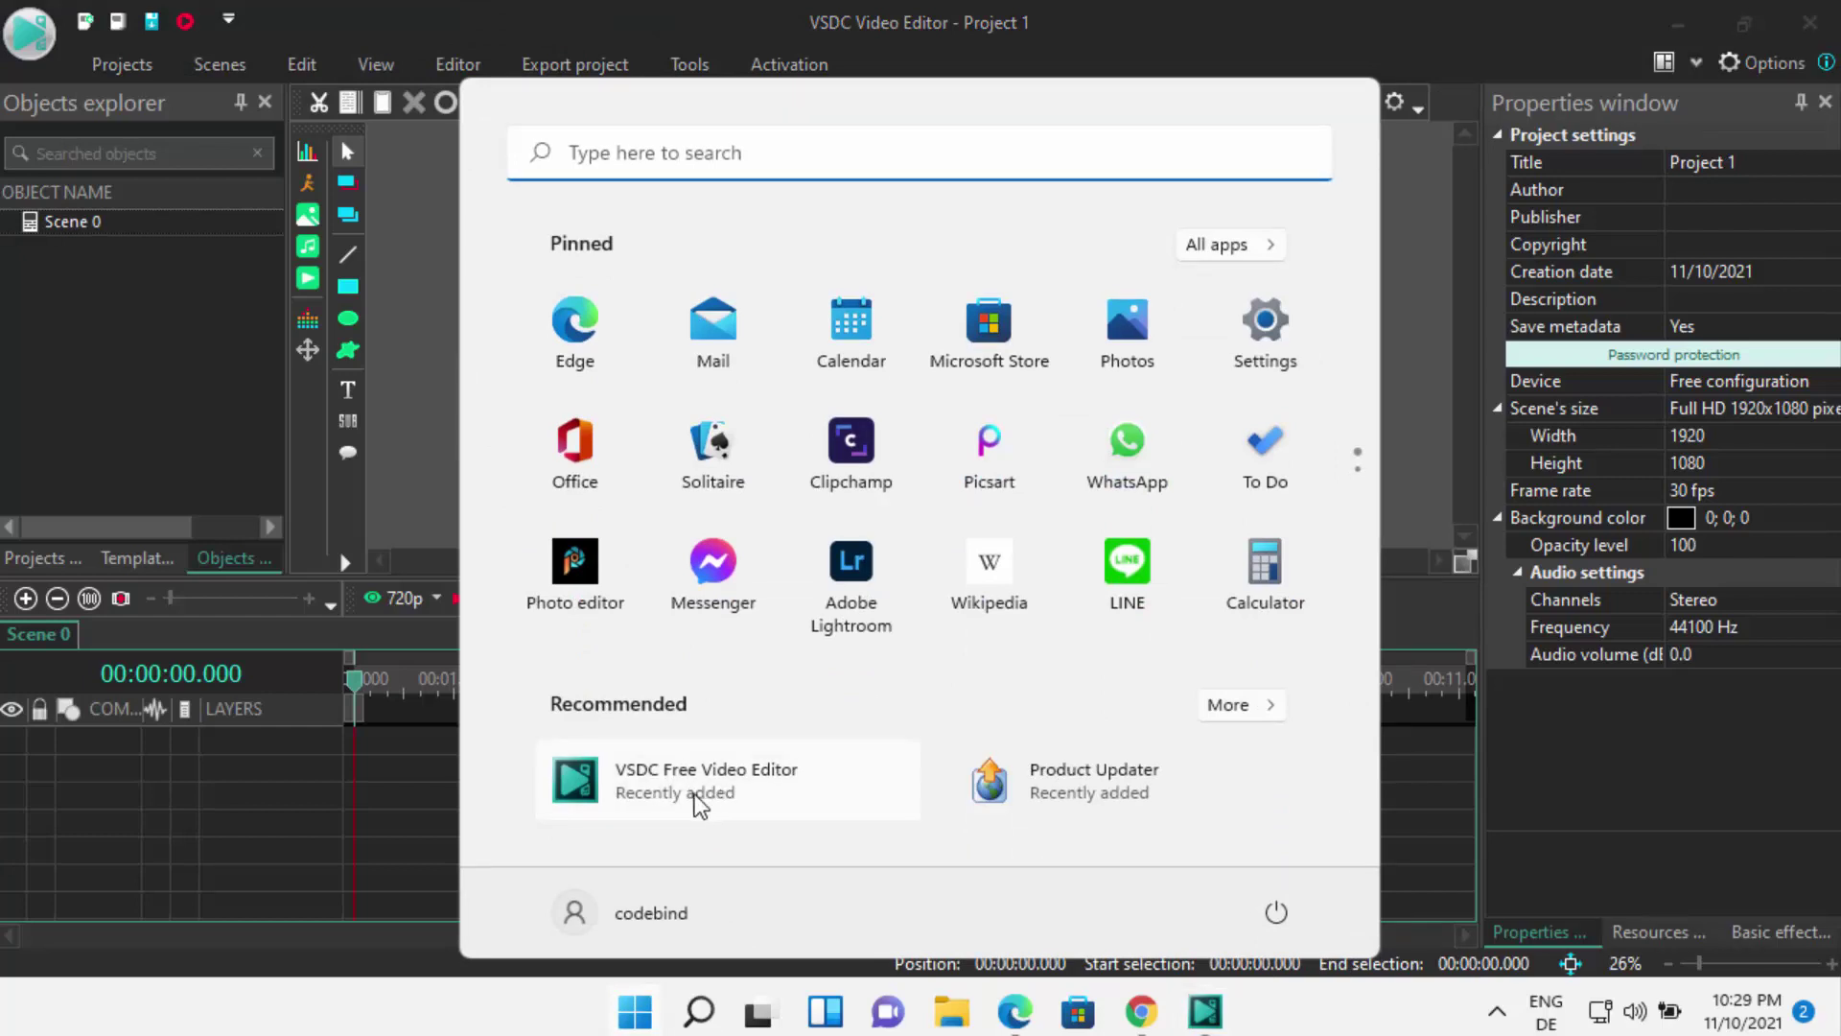
pyautogui.click(1238, 706)
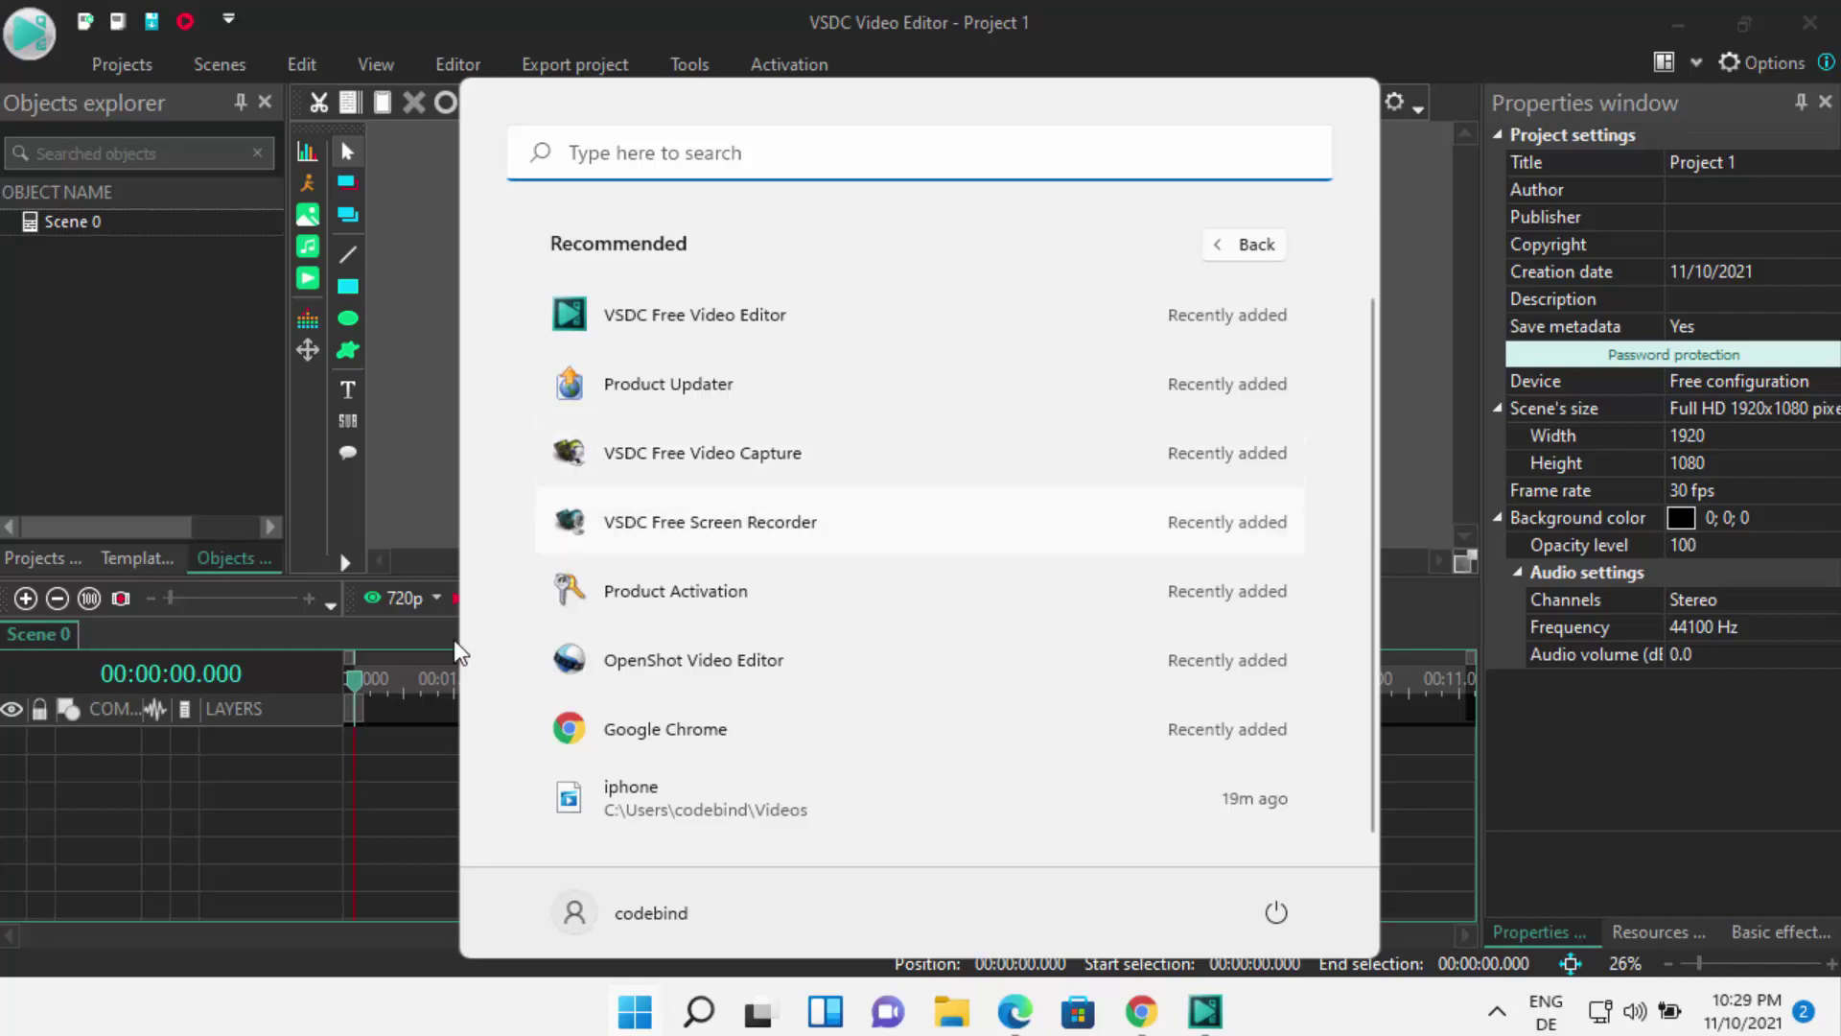
pyautogui.click(399, 801)
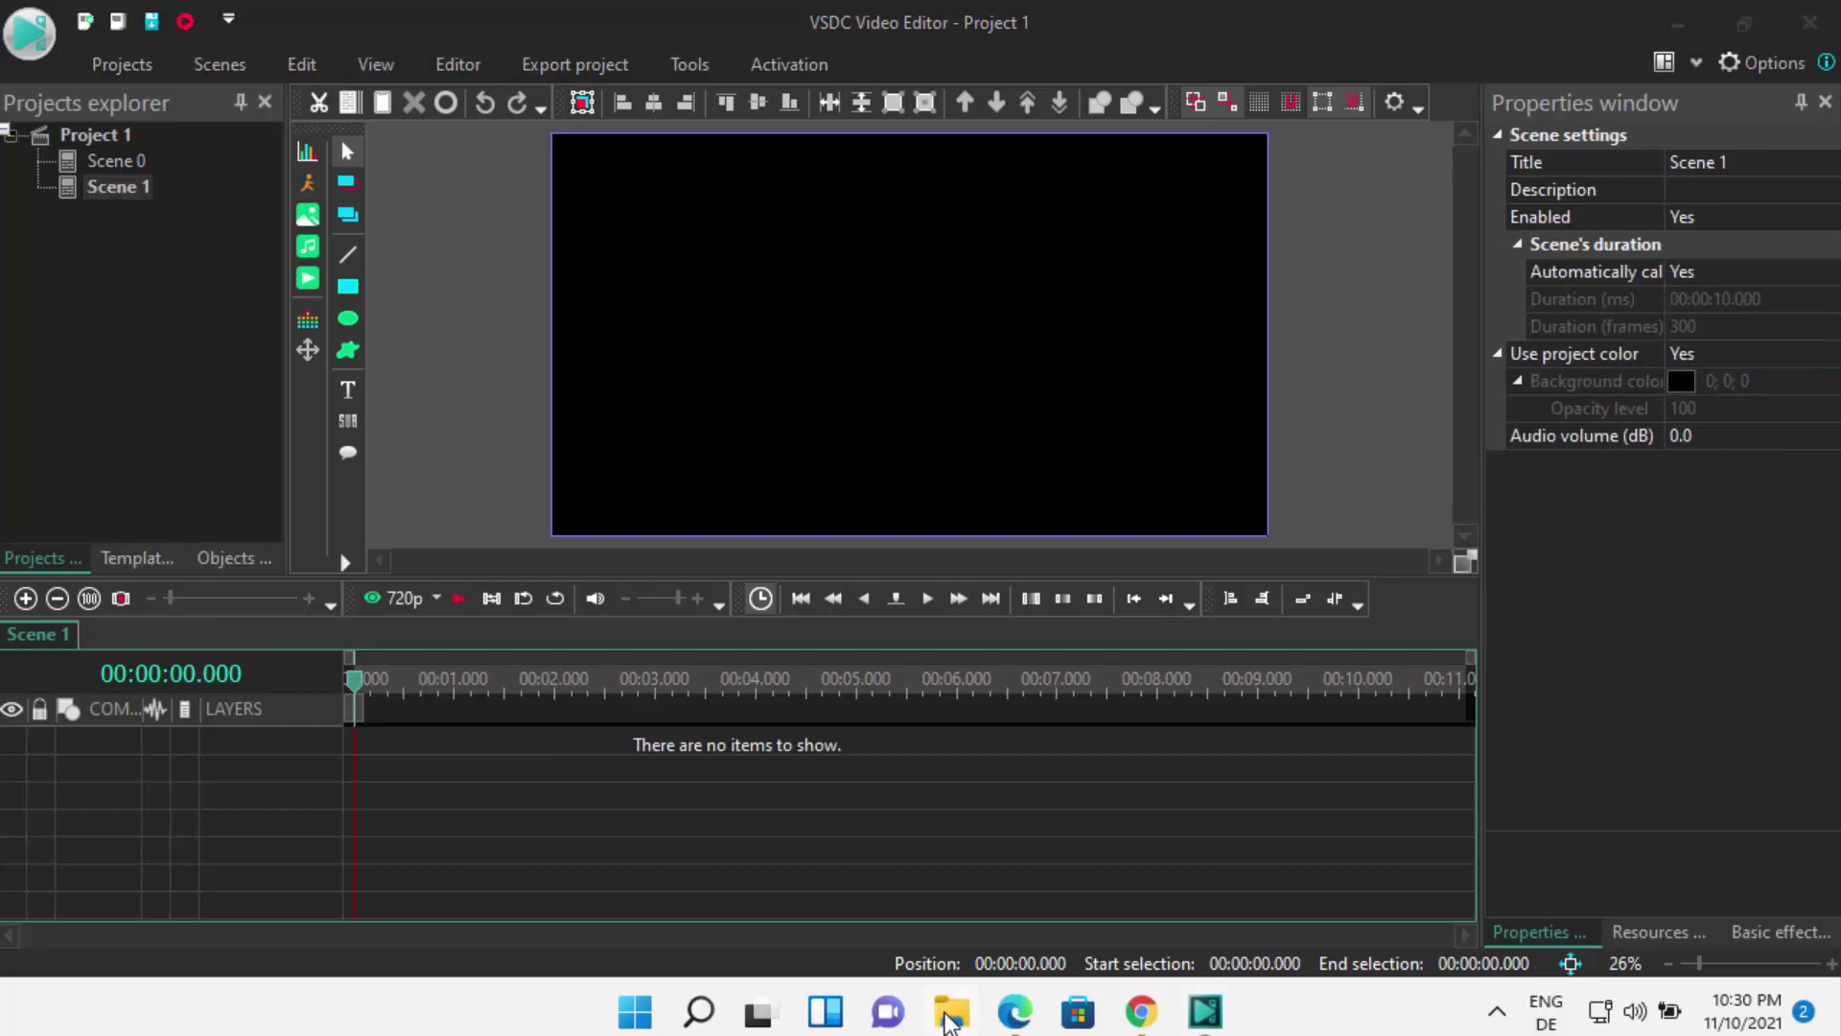
# Step: Drag the iphone video from the Explorer Videos folder onto Layer 1 of the timeline
pyautogui.click(949, 1015)
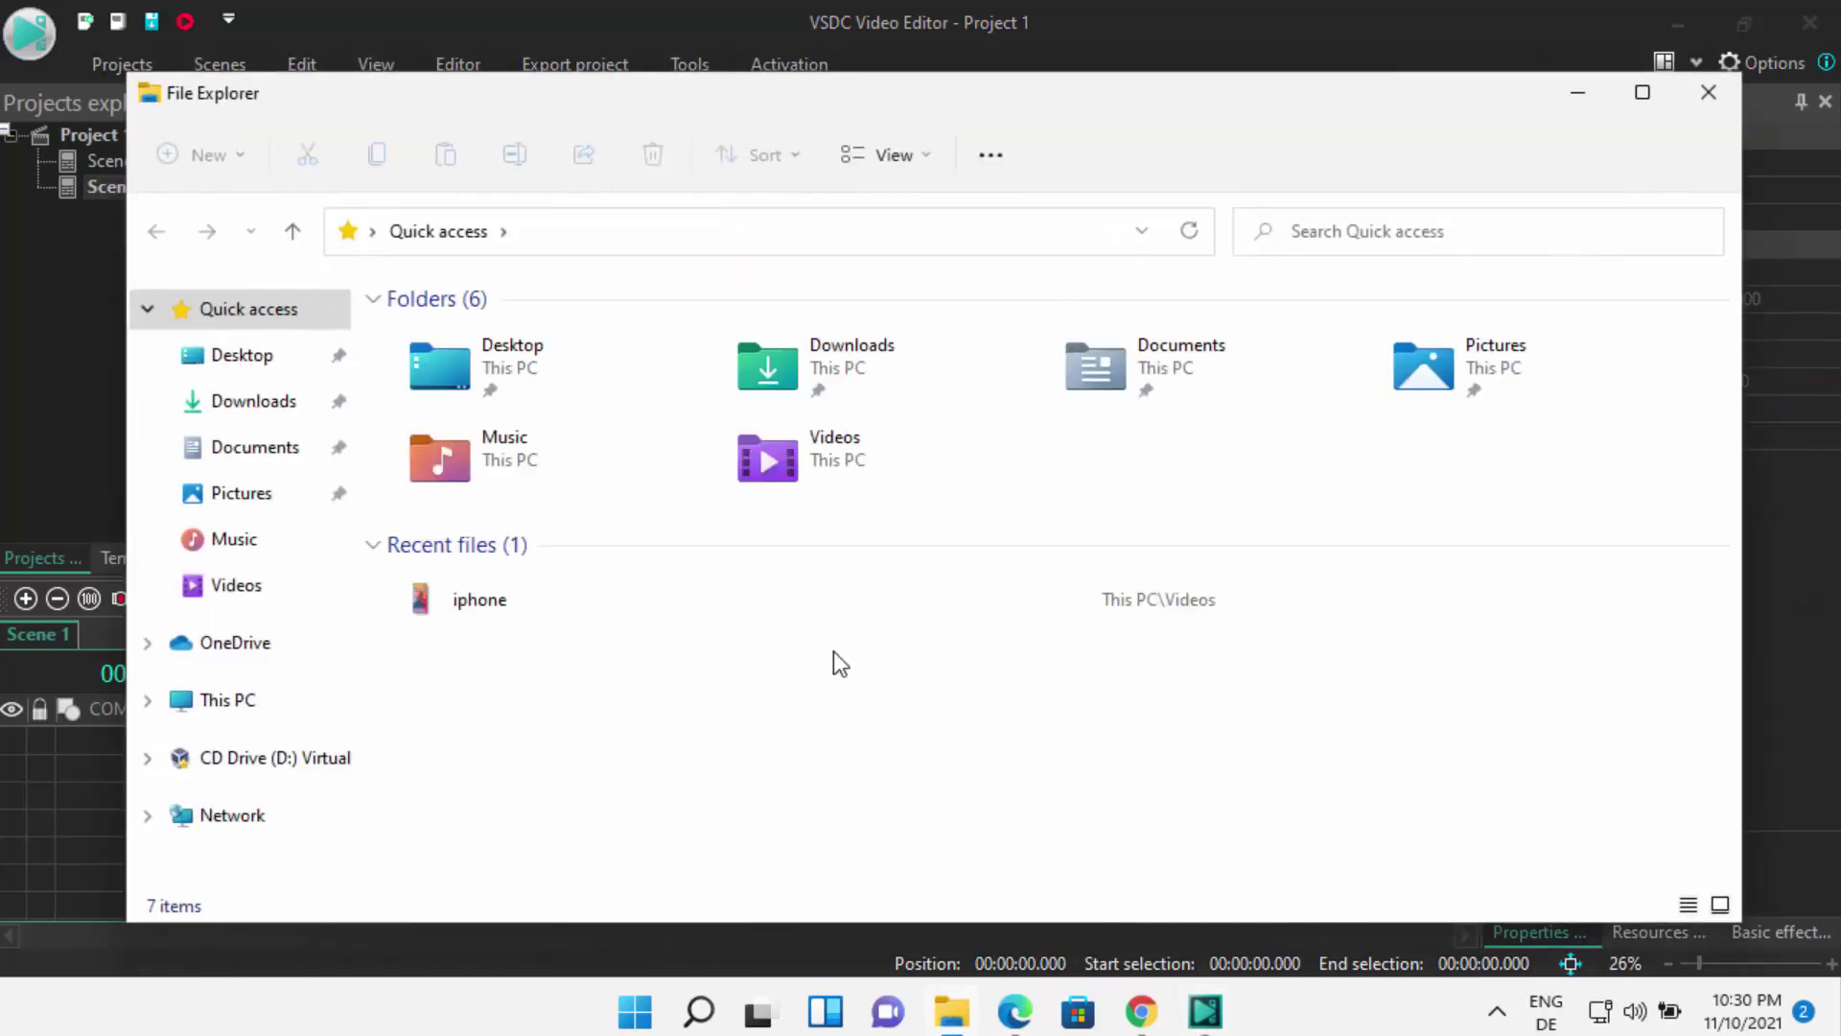
pyautogui.click(264, 587)
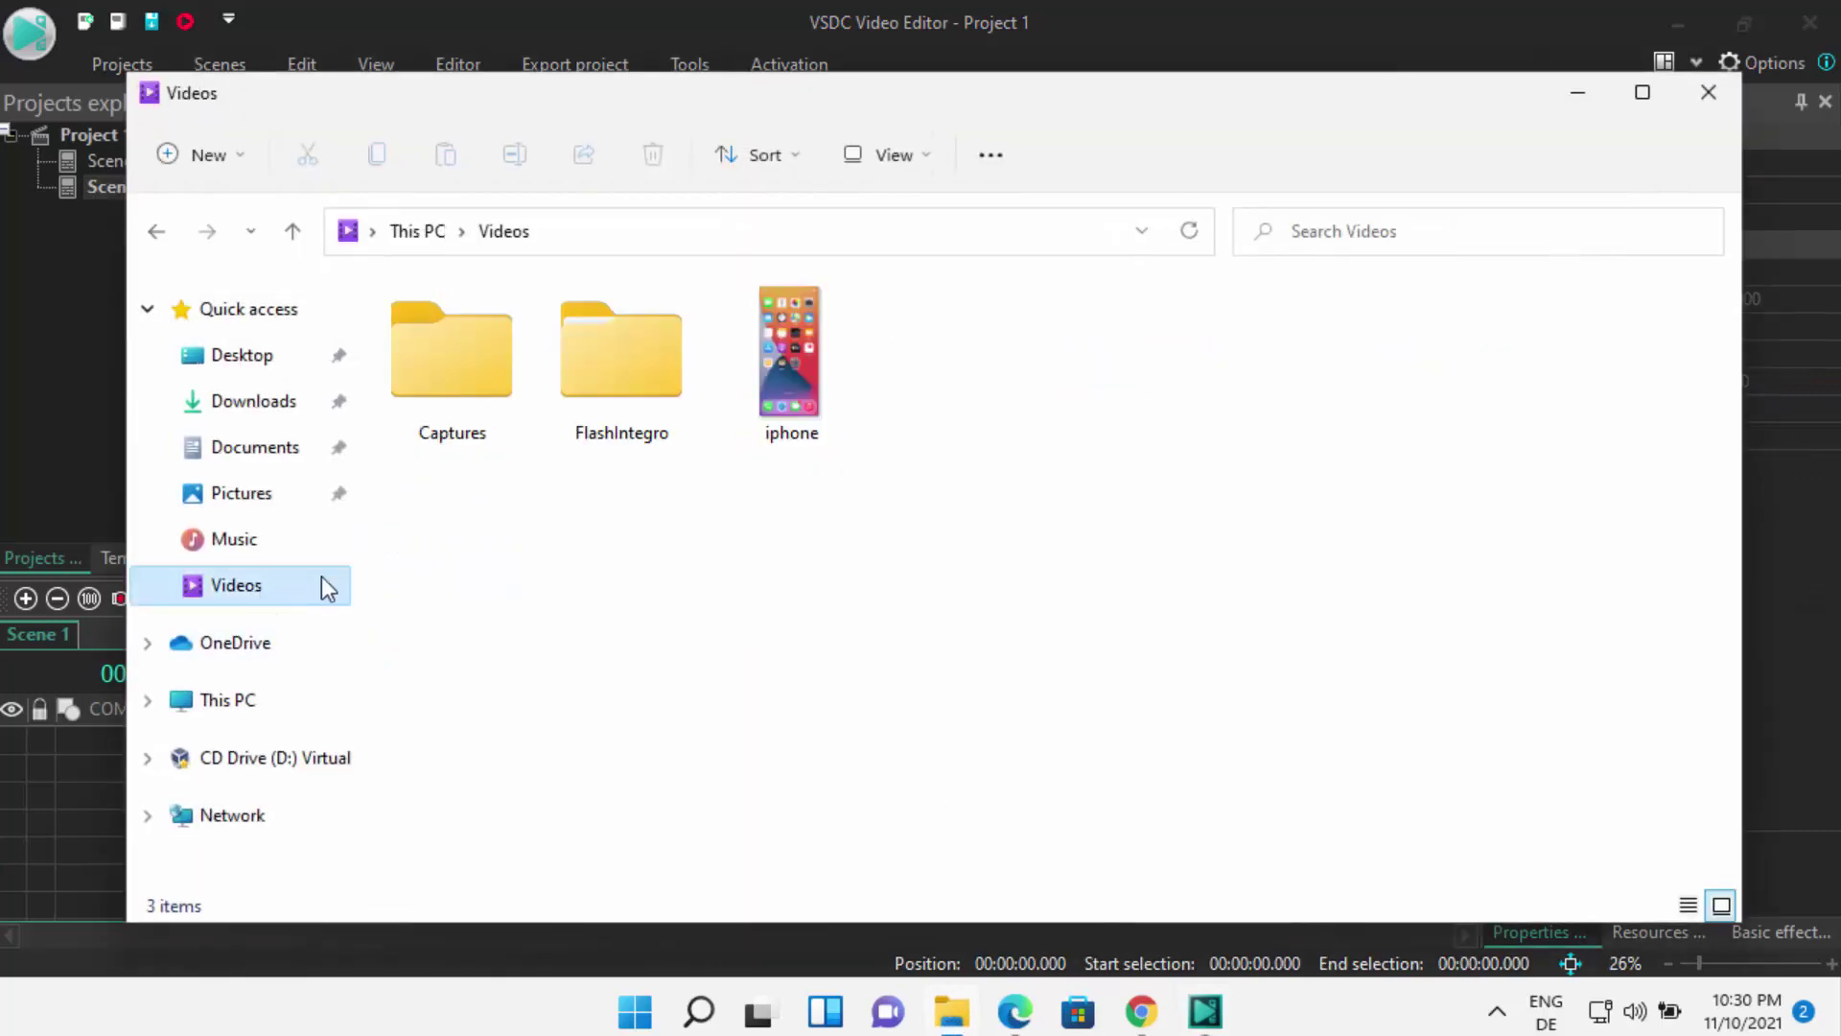
pyautogui.moveTo(754, 104); pyautogui.dragTo(1376, 181)
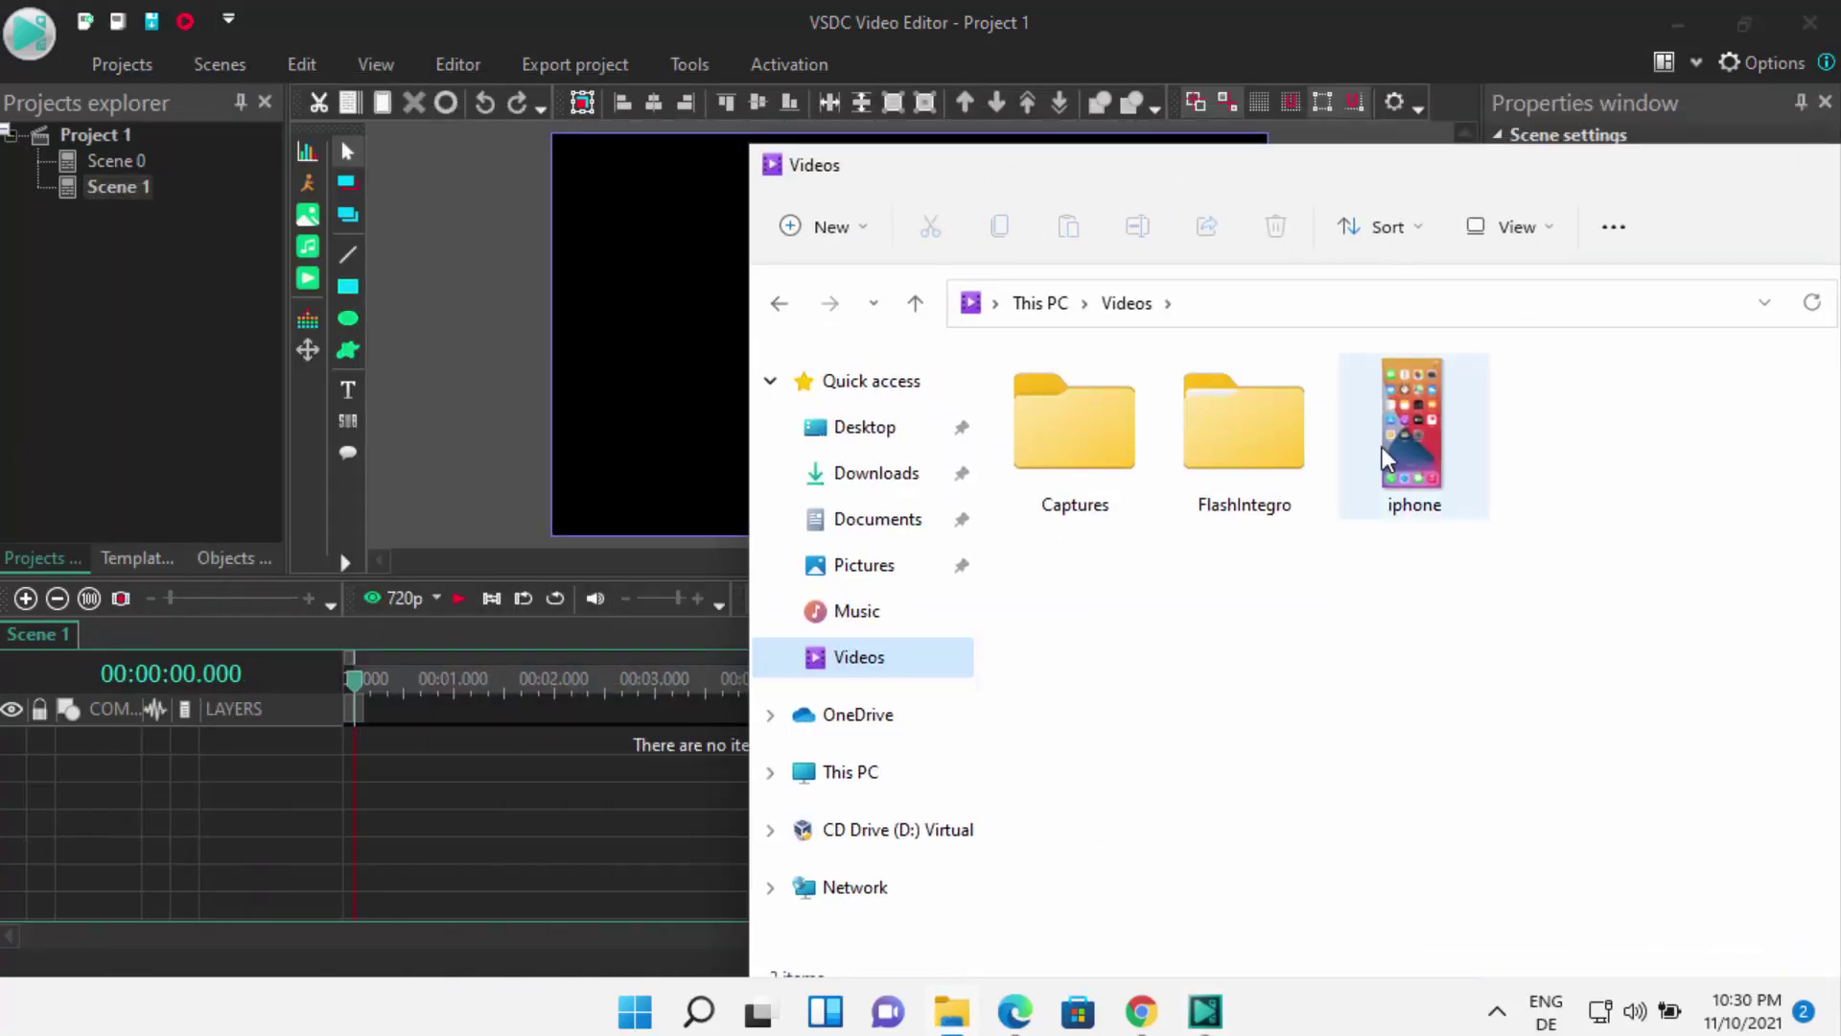
pyautogui.moveTo(1411, 432); pyautogui.dragTo(465, 807)
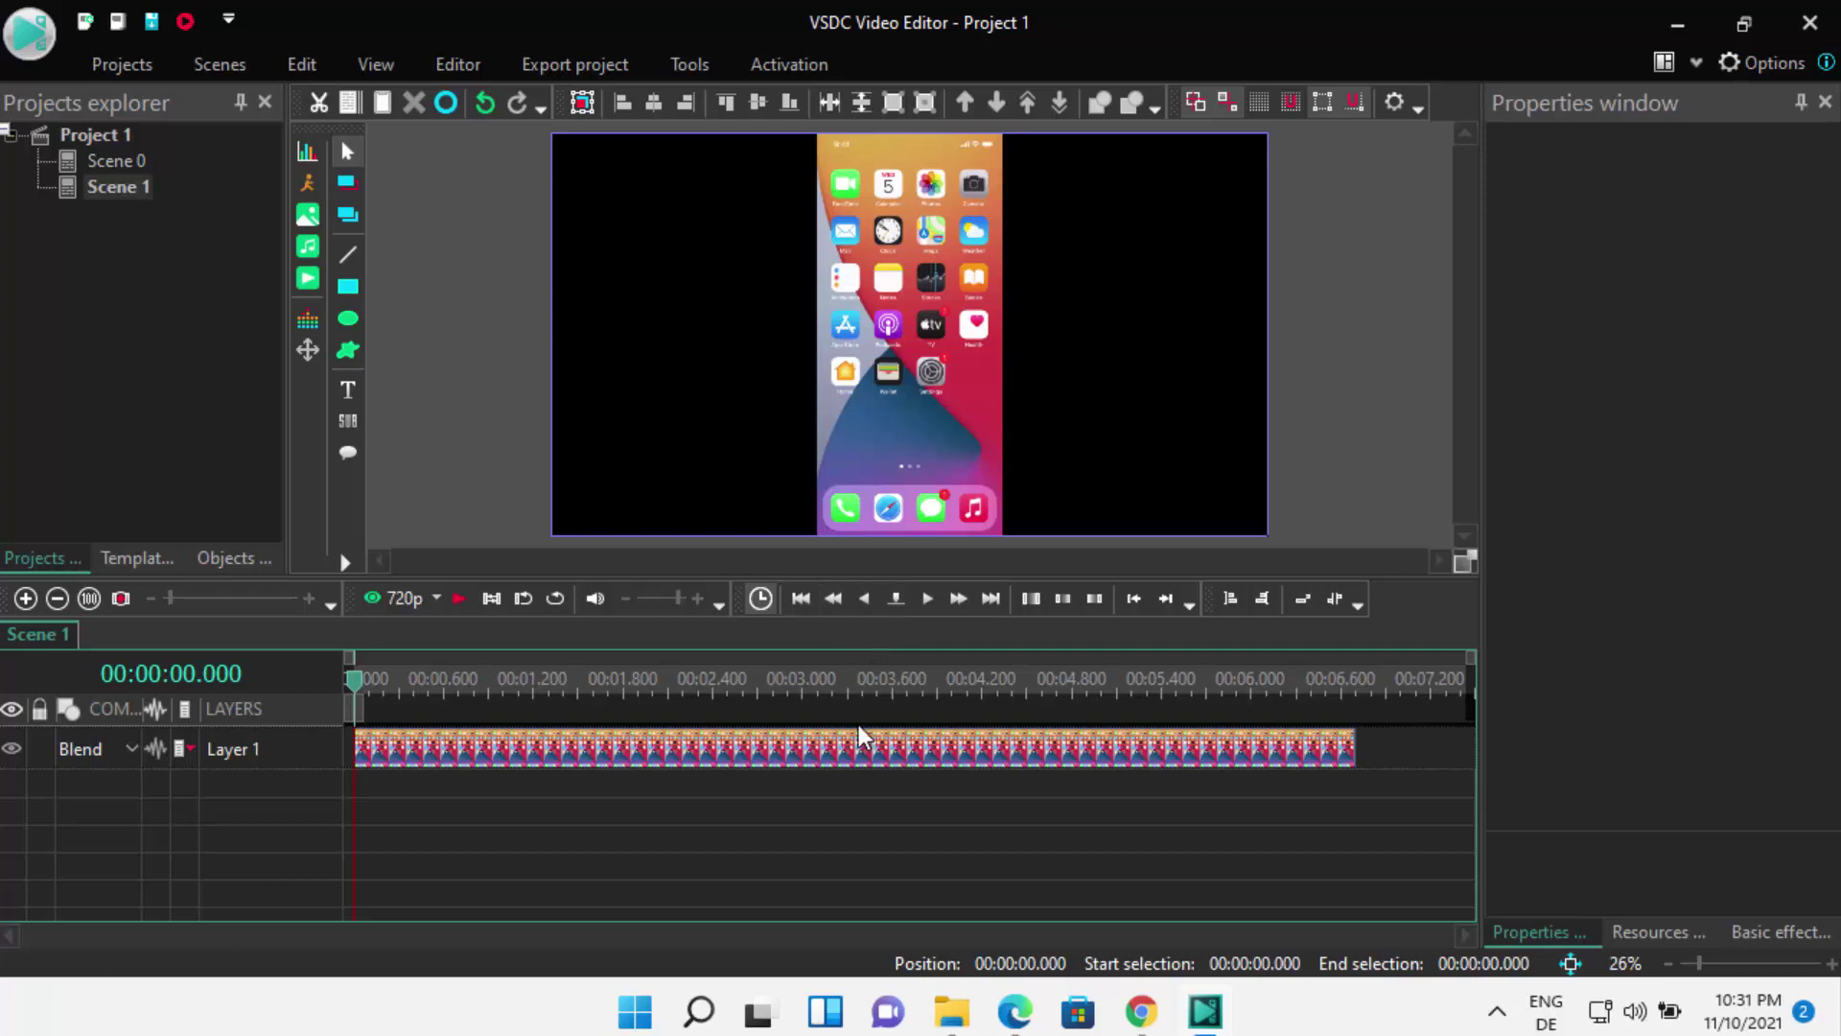
# Step: Play the scene preview of the iphone clip and pause it at 00:00:02.666
pyautogui.click(459, 603)
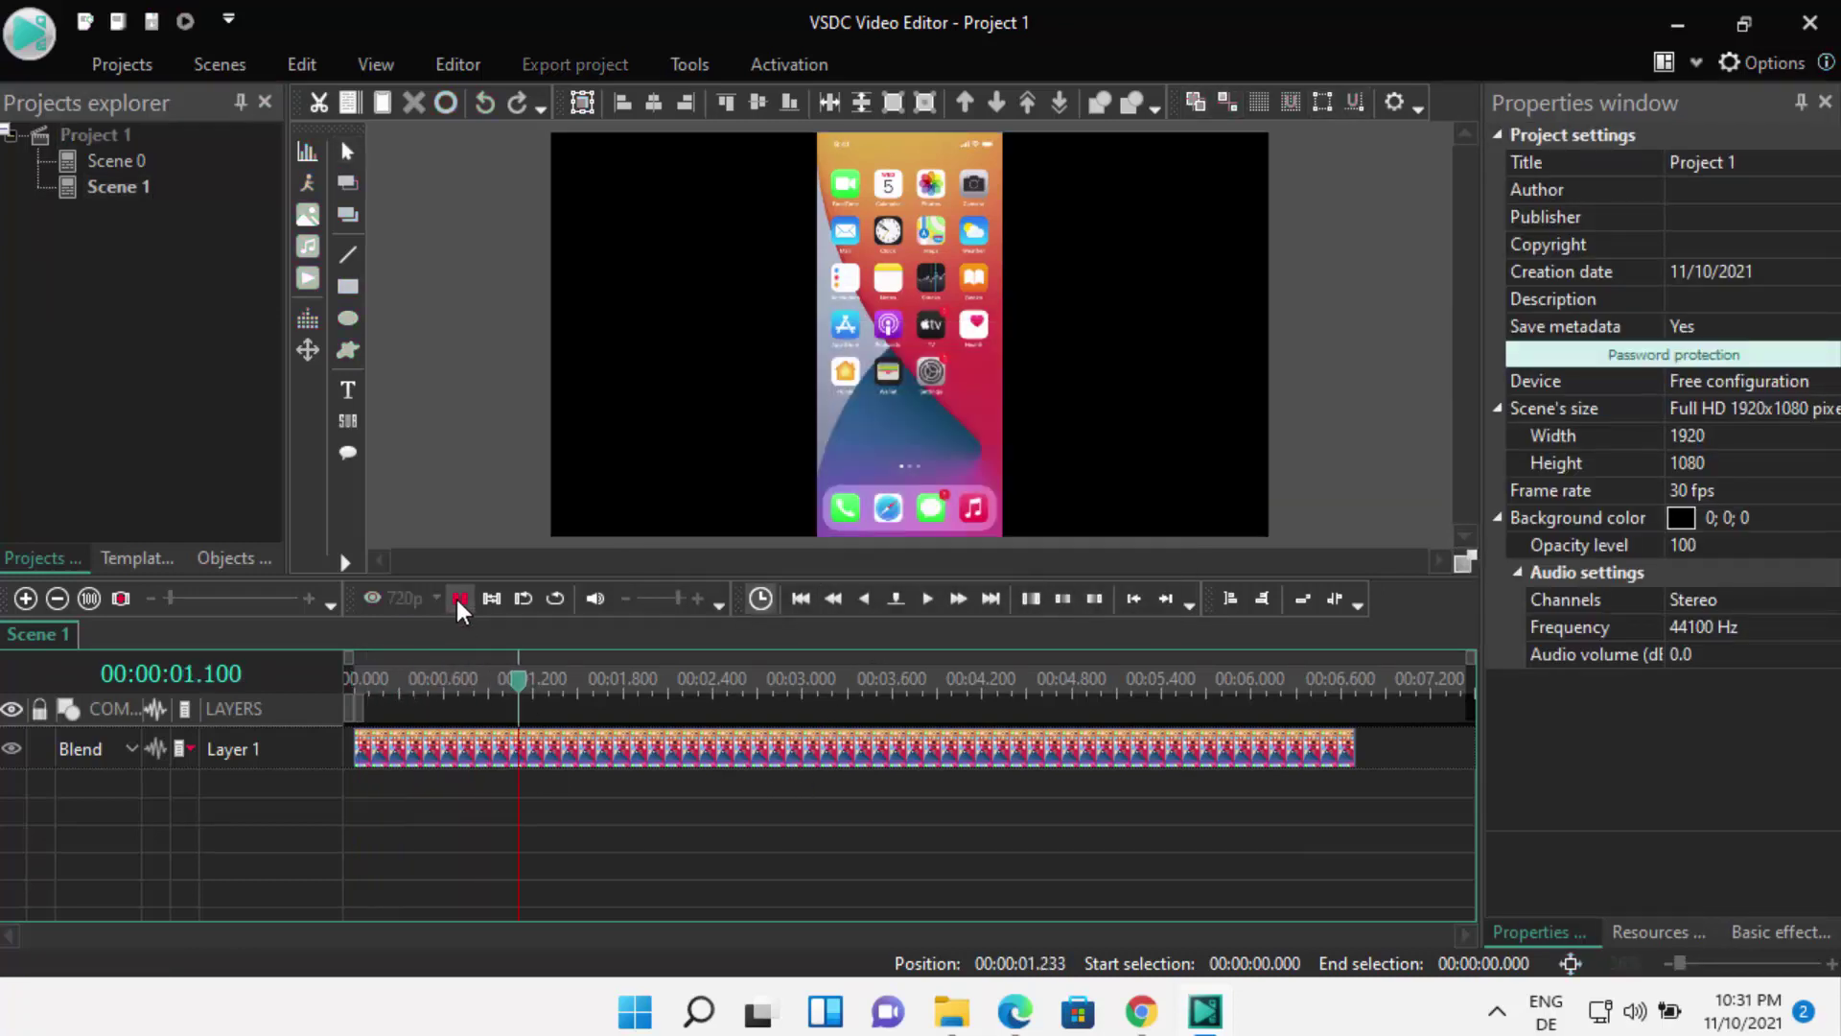
pyautogui.click(459, 603)
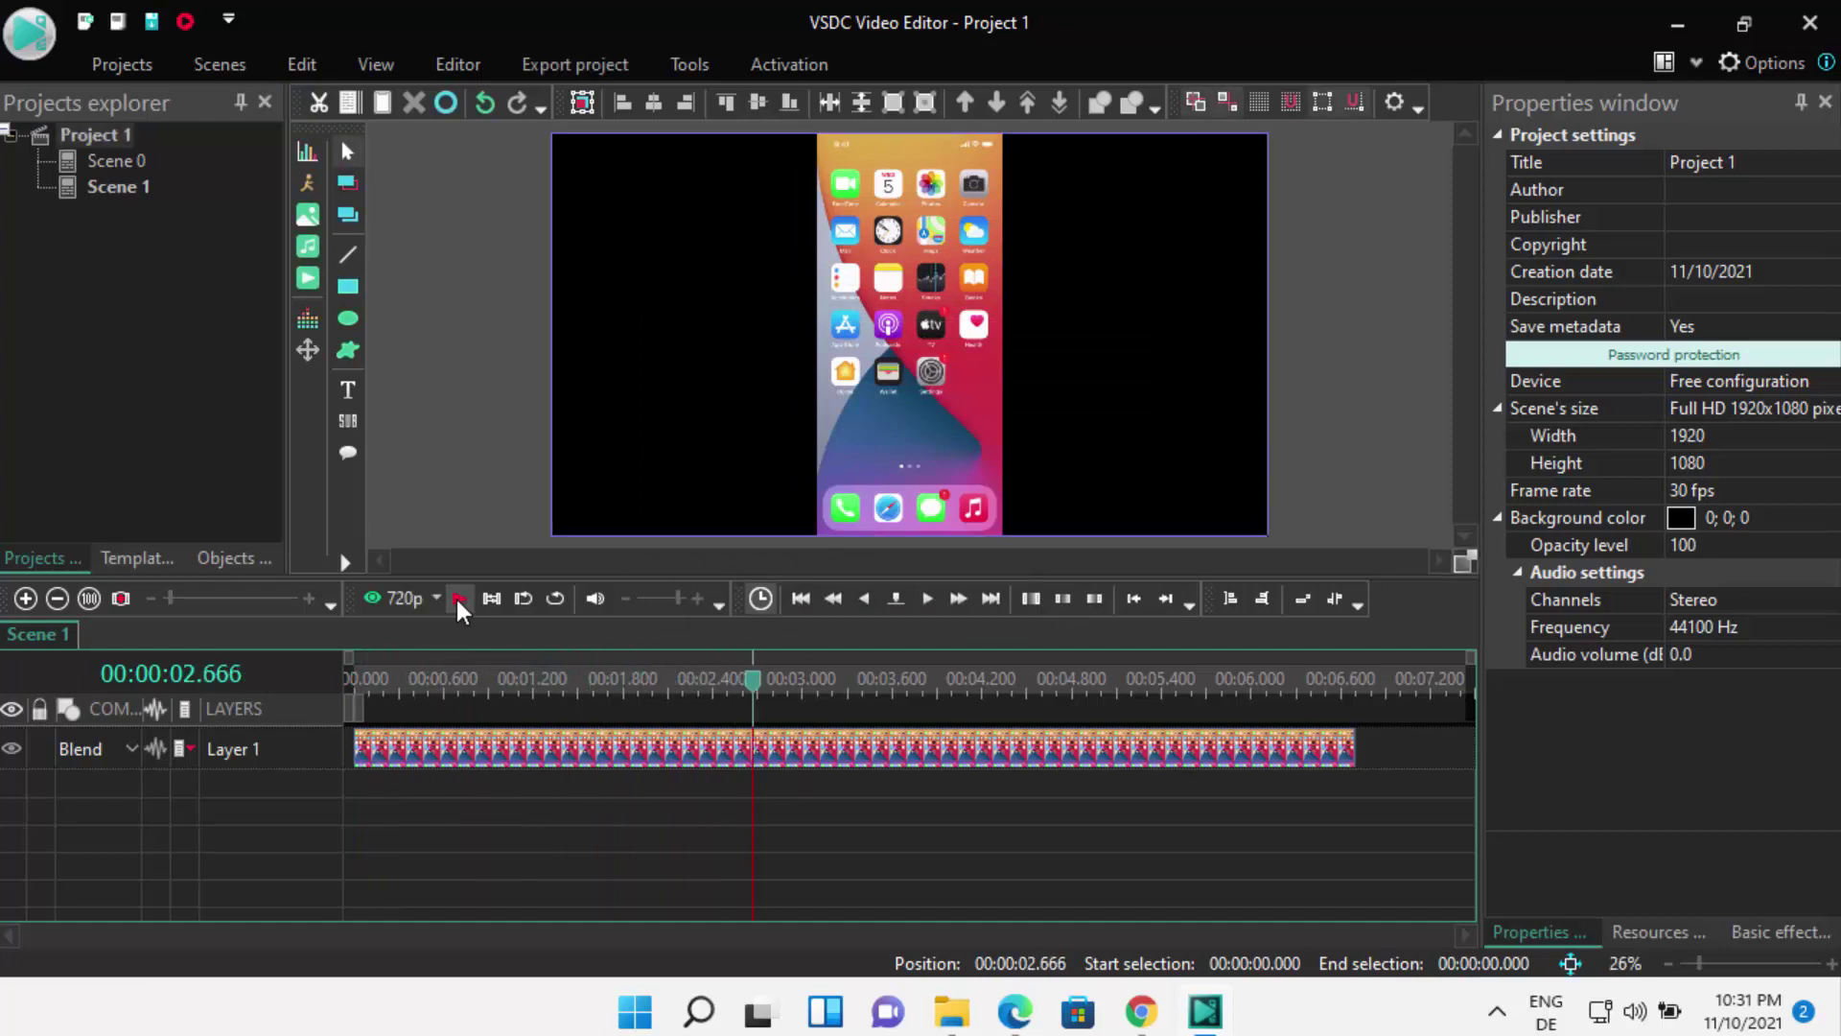